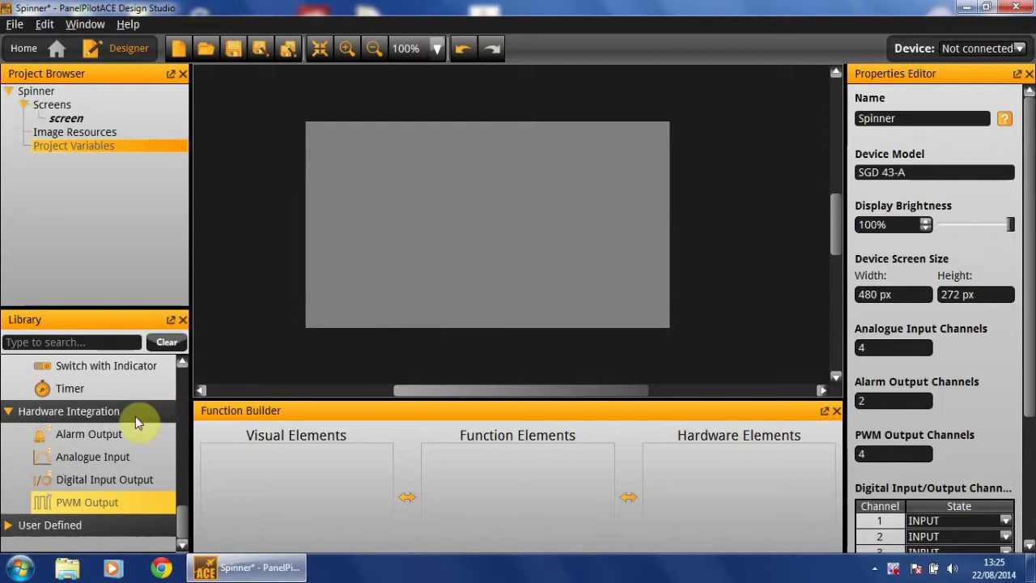
Place an orange rectangle and a regular-polygon triangle on the canvas
scroll(135, 416, up, 5)
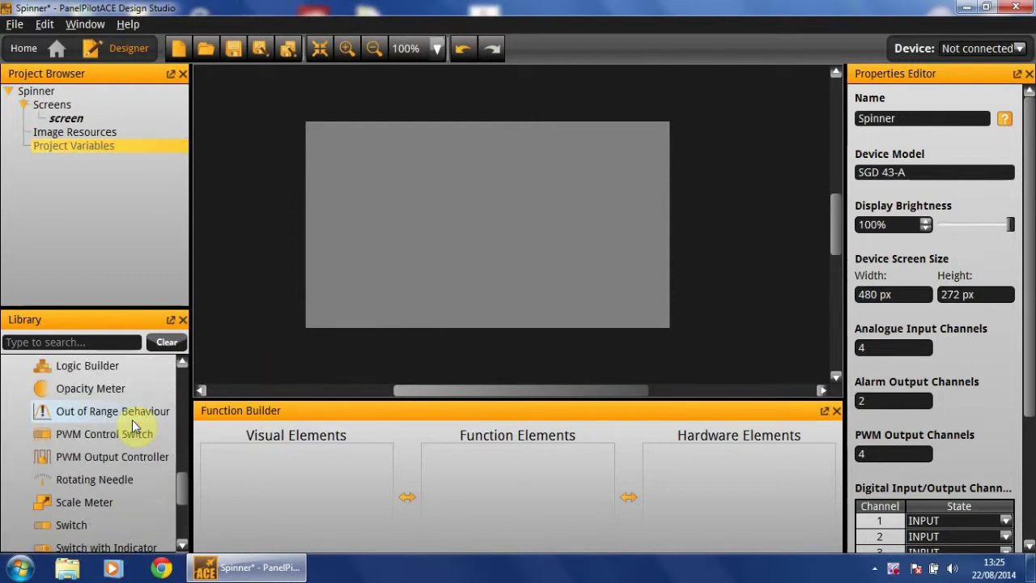
click(130, 433)
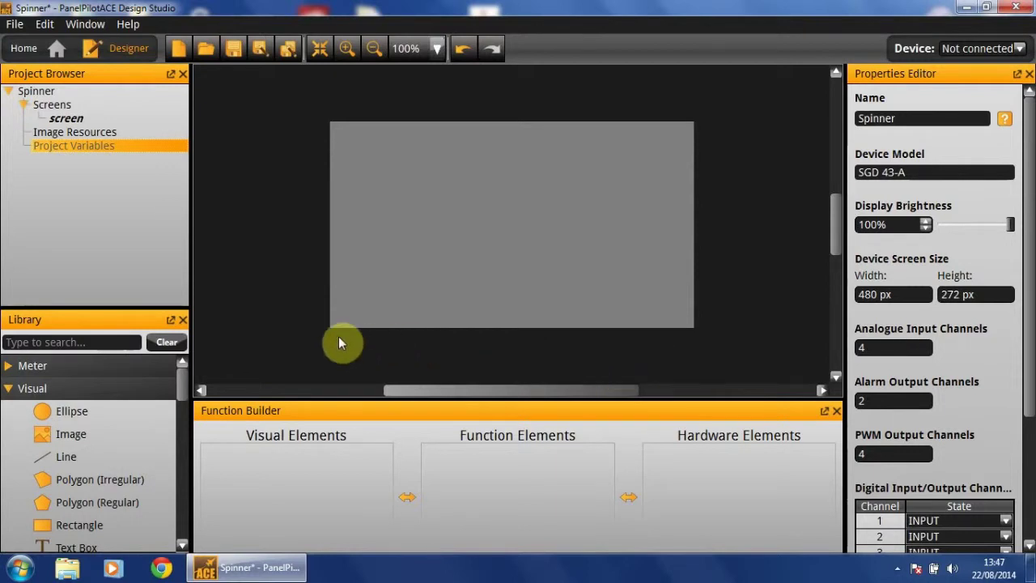
scroll(185, 397, down, 1)
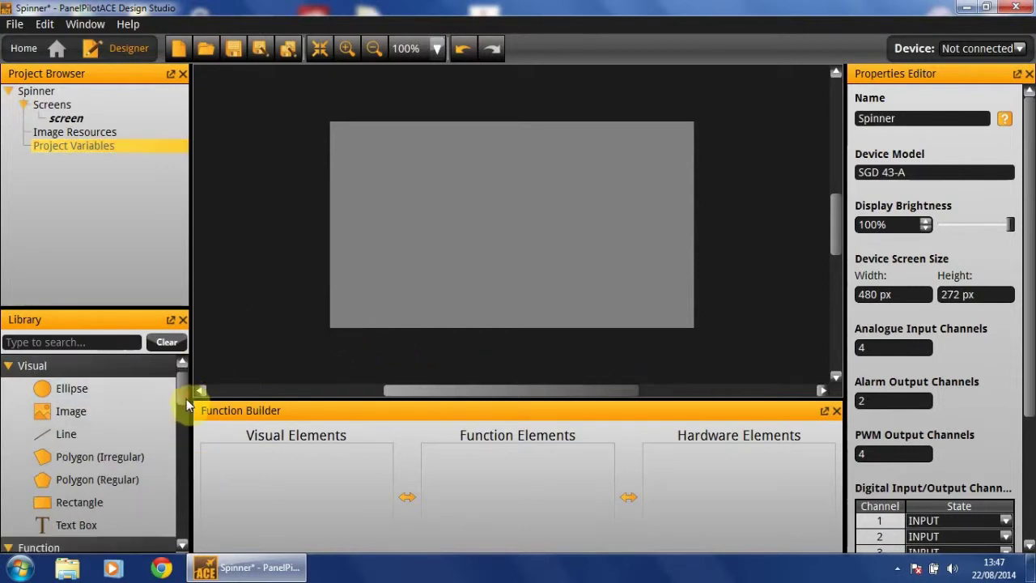
scroll(108, 450, down, 1)
drag(81, 477, 604, 177)
drag(81, 457, 515, 175)
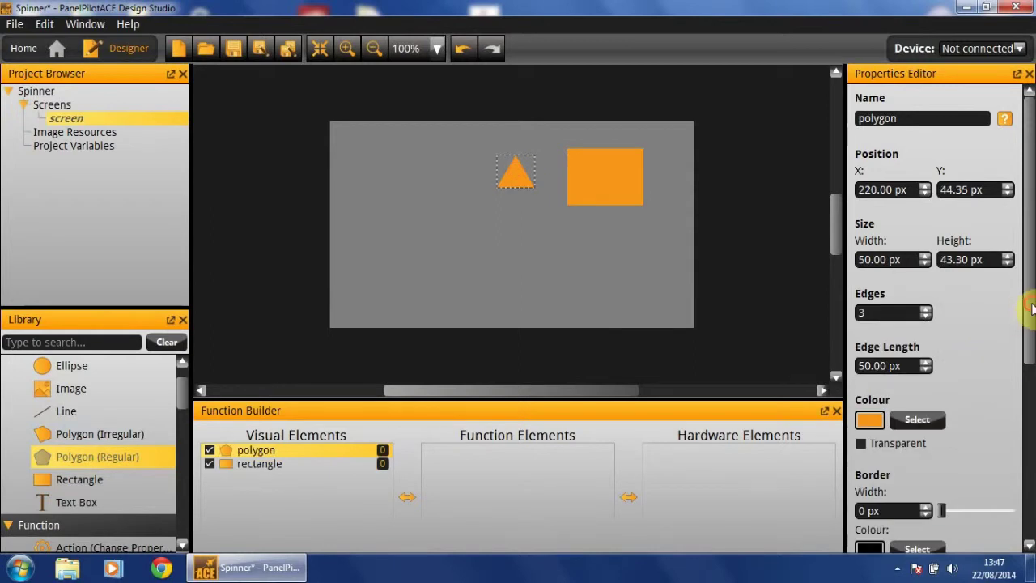
Colour the triangle black and move it onto the orange rectangle
scroll(1016, 324, down, 1)
click(873, 370)
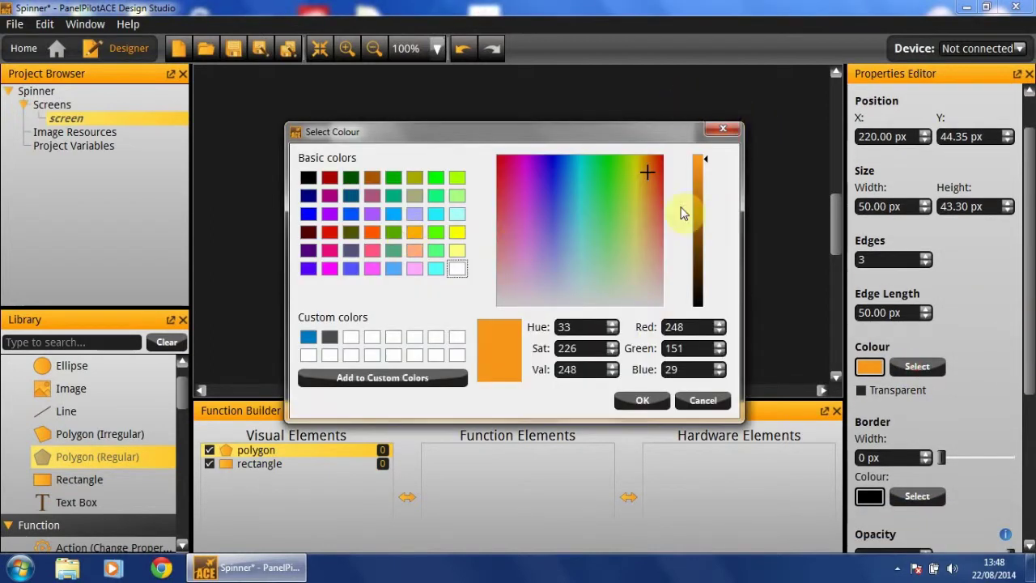
click(312, 179)
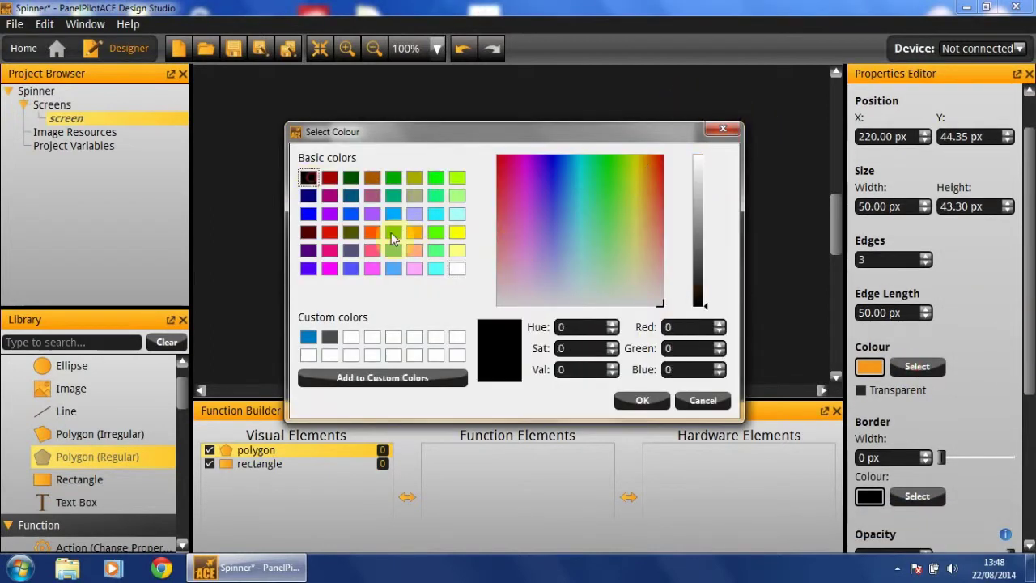
click(642, 400)
drag(506, 178, 599, 175)
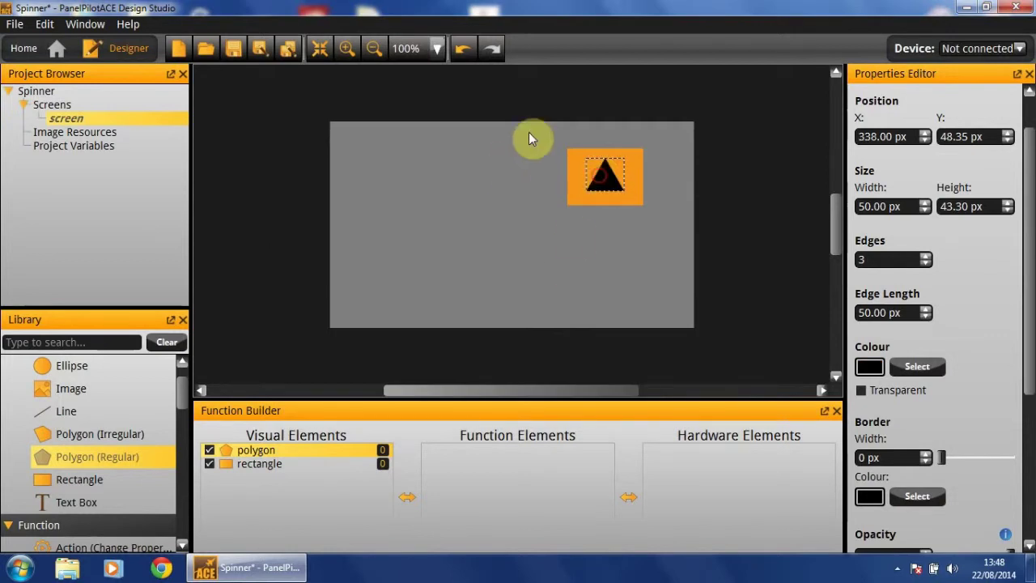
click(682, 139)
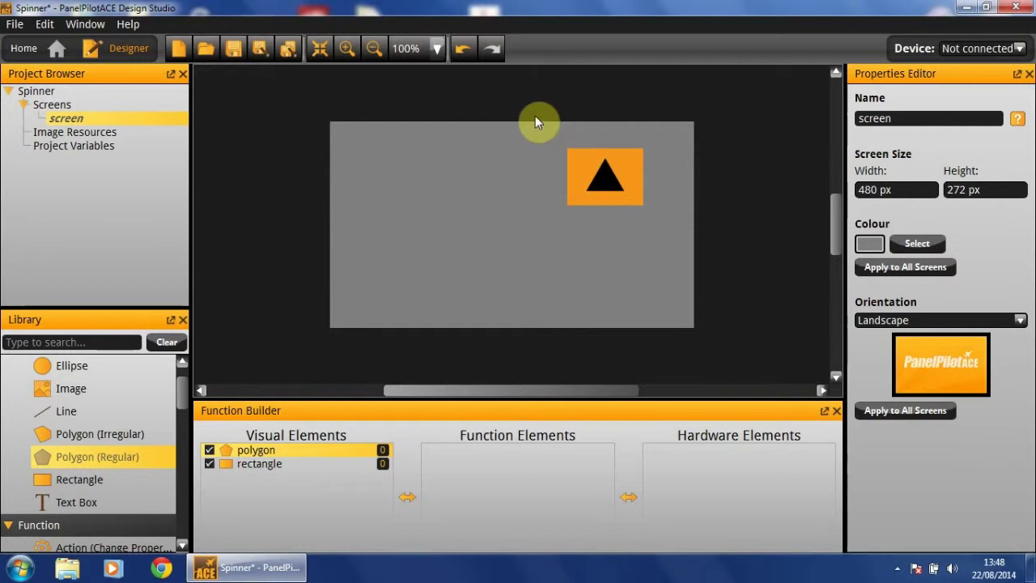
Group the rectangle and triangle, name the group upSpinner, and nudge it into place
drag(535, 116, 698, 223)
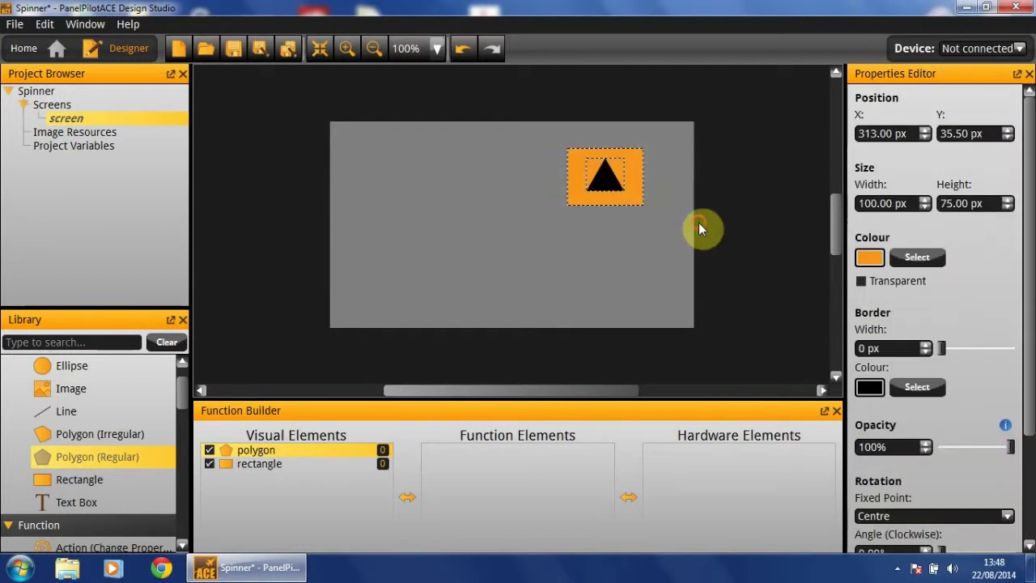
right_click(619, 177)
click(720, 307)
click(588, 154)
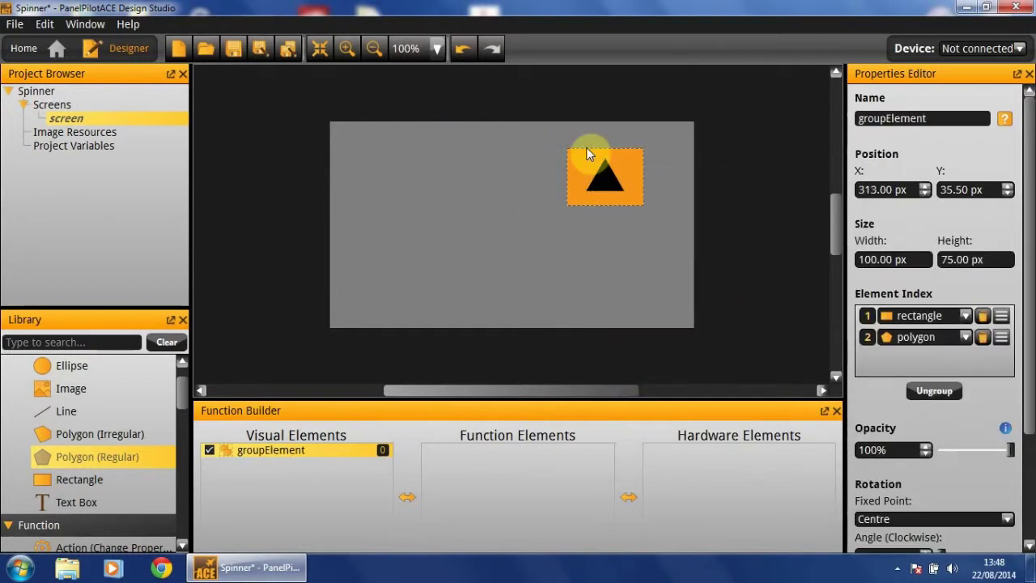
double_click(943, 119)
text(up)
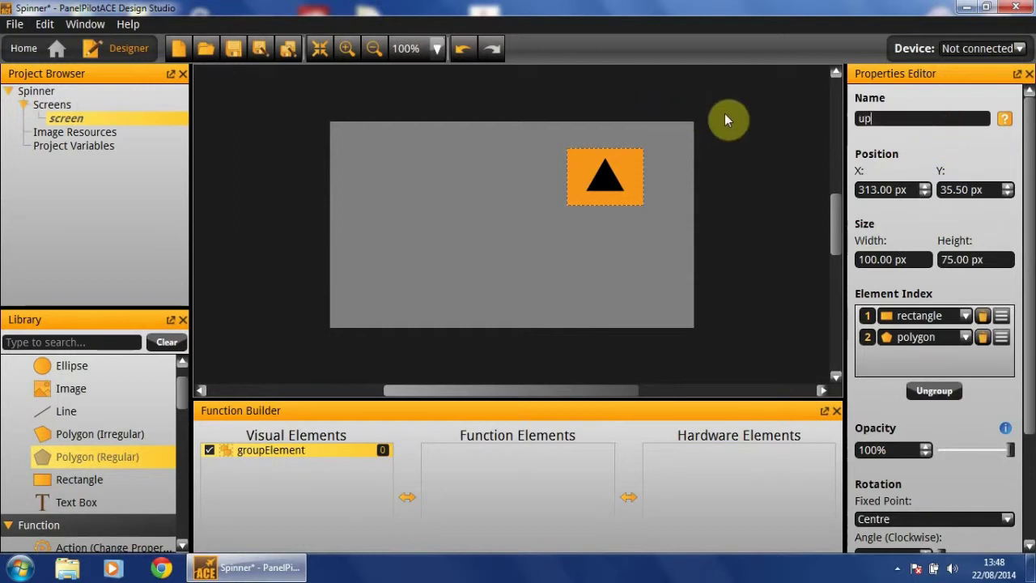
text(Spinner)
key(Return)
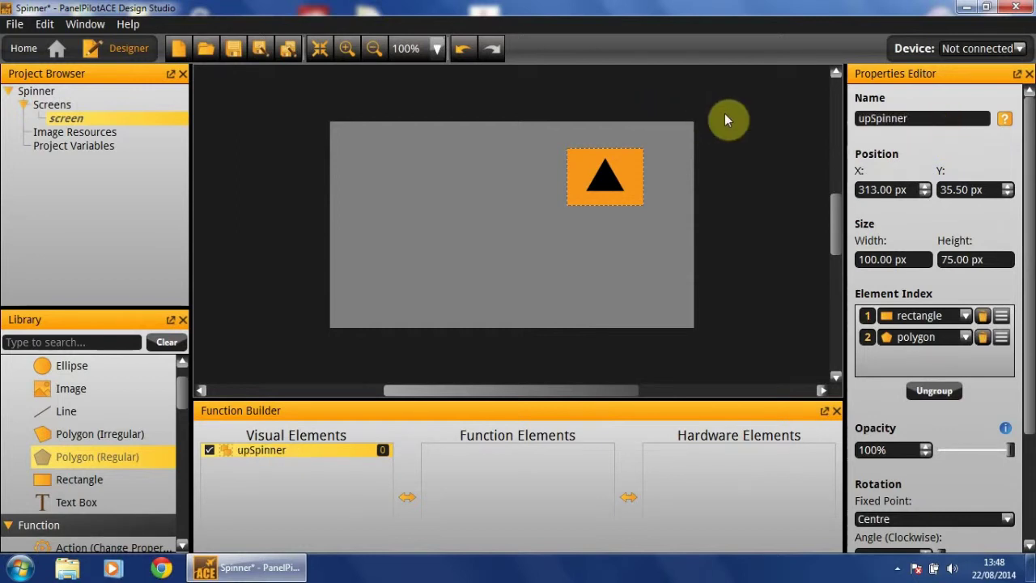
drag(601, 176, 610, 182)
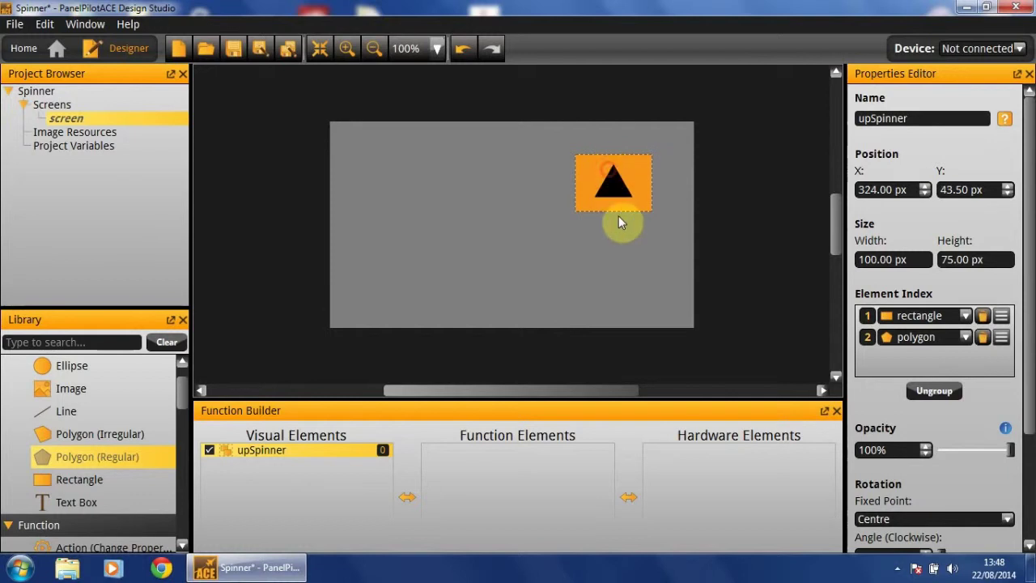
Paste a copy of upSpinner directly below it and name the copy downSpinner
right_click(625, 191)
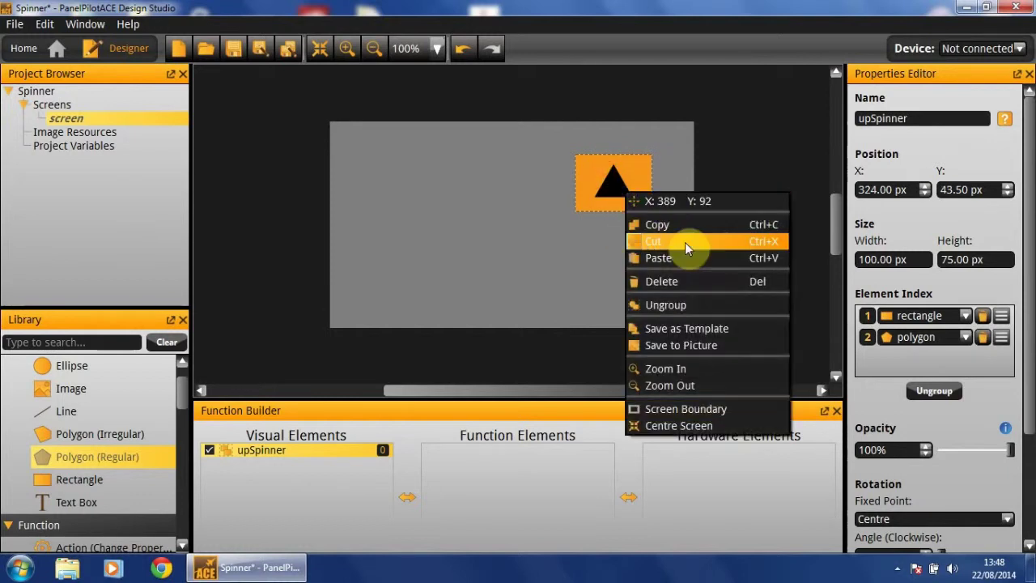
click(694, 226)
right_click(597, 251)
click(631, 283)
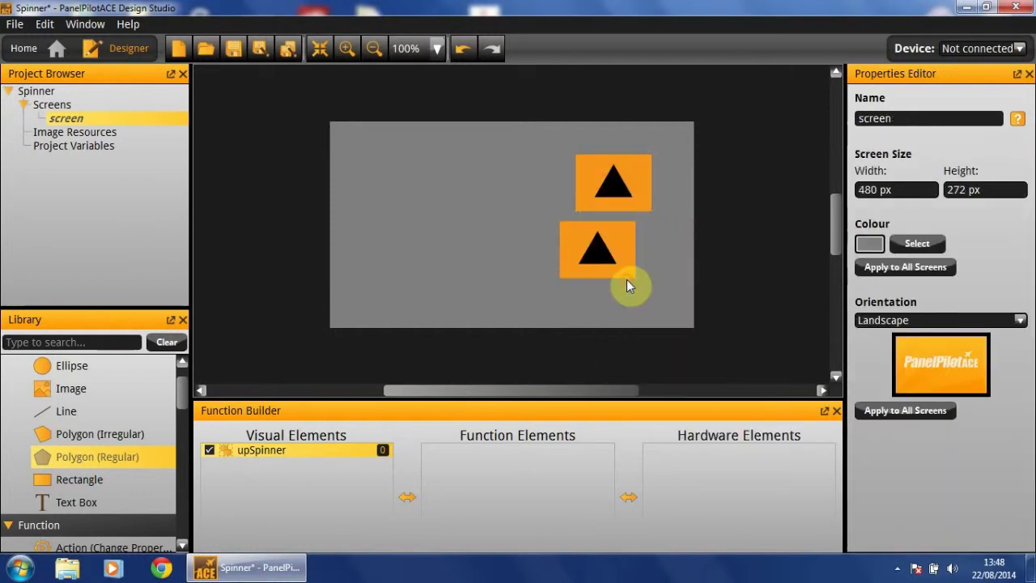
drag(609, 245, 613, 241)
click(961, 121)
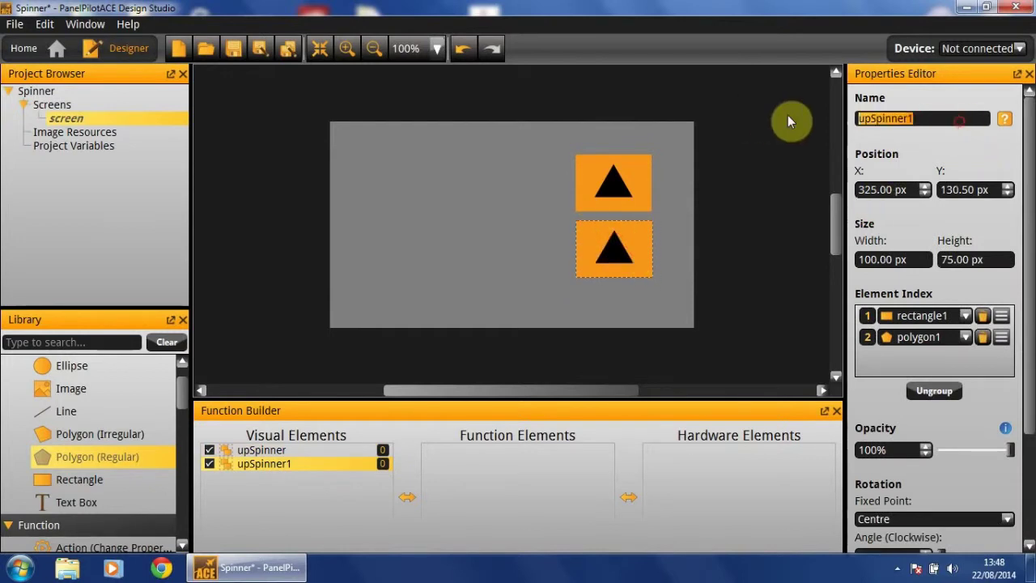
text(downSpinner)
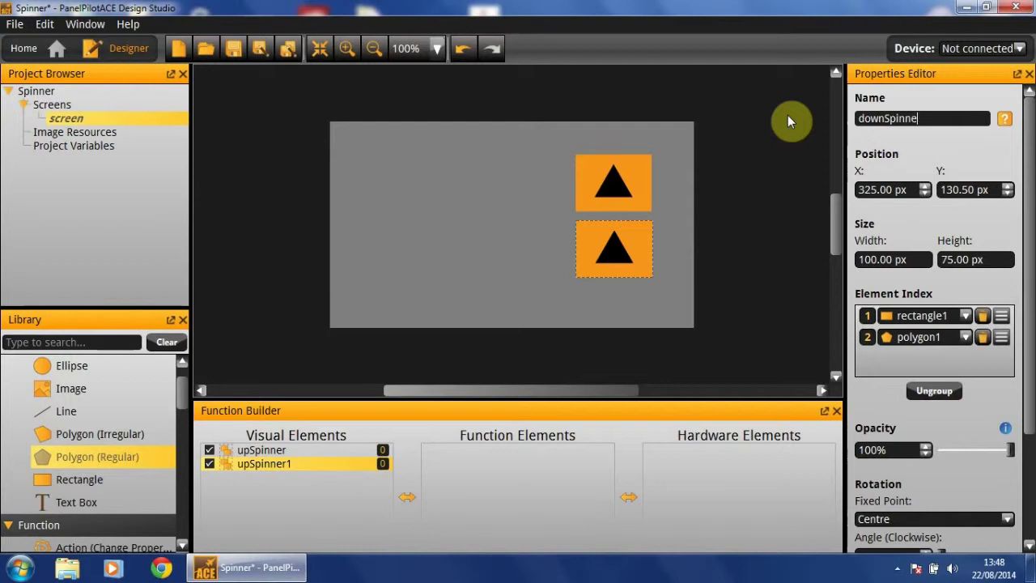
key(Return)
Set downSpinner's rotation angle to 180 so its arrow points down
scroll(957, 288, down, 3)
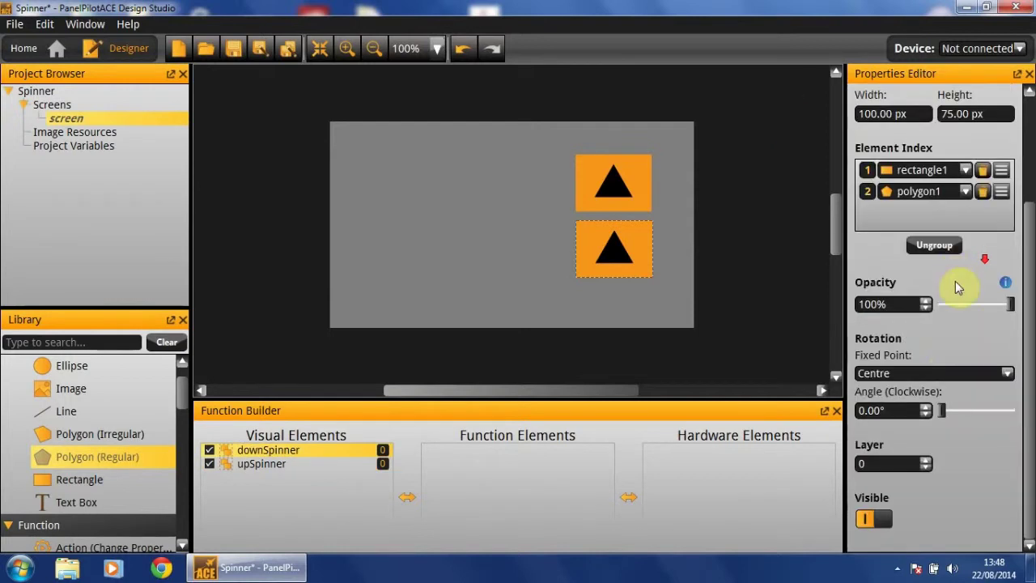
click(893, 411)
text(180)
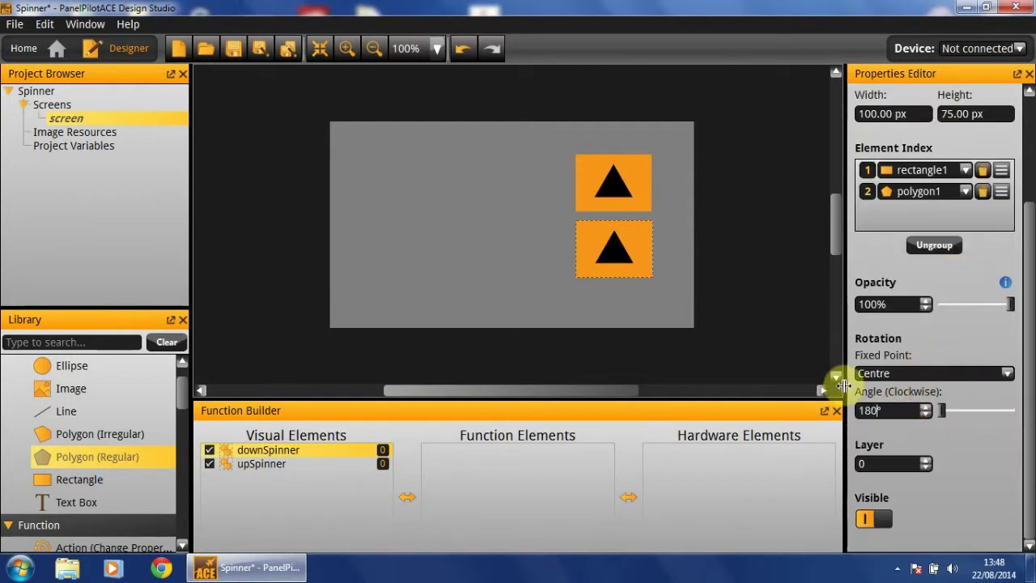
key(Return)
click(409, 188)
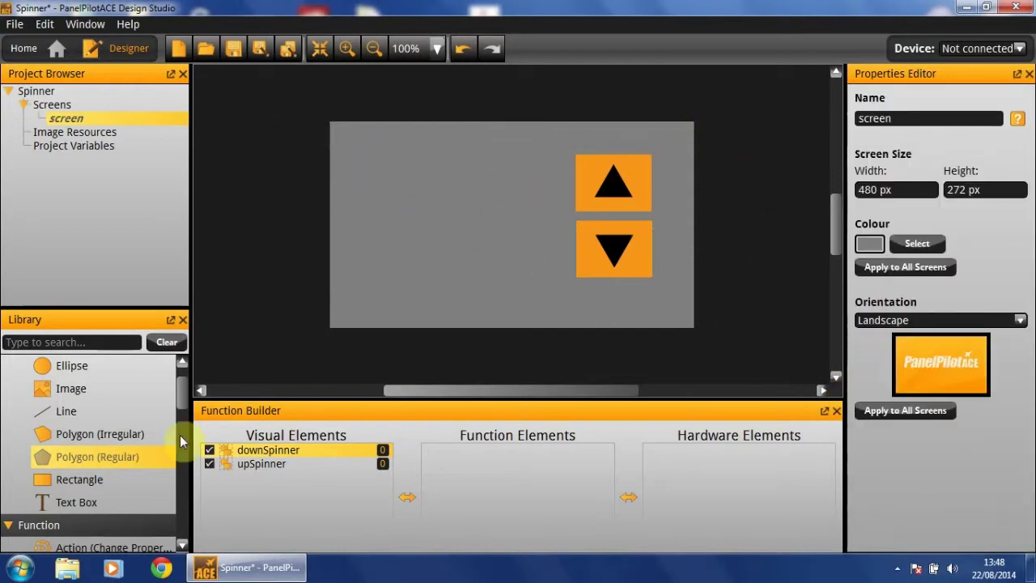
Add a text box beside the arrow buttons and name it value
drag(86, 502, 561, 233)
double_click(955, 119)
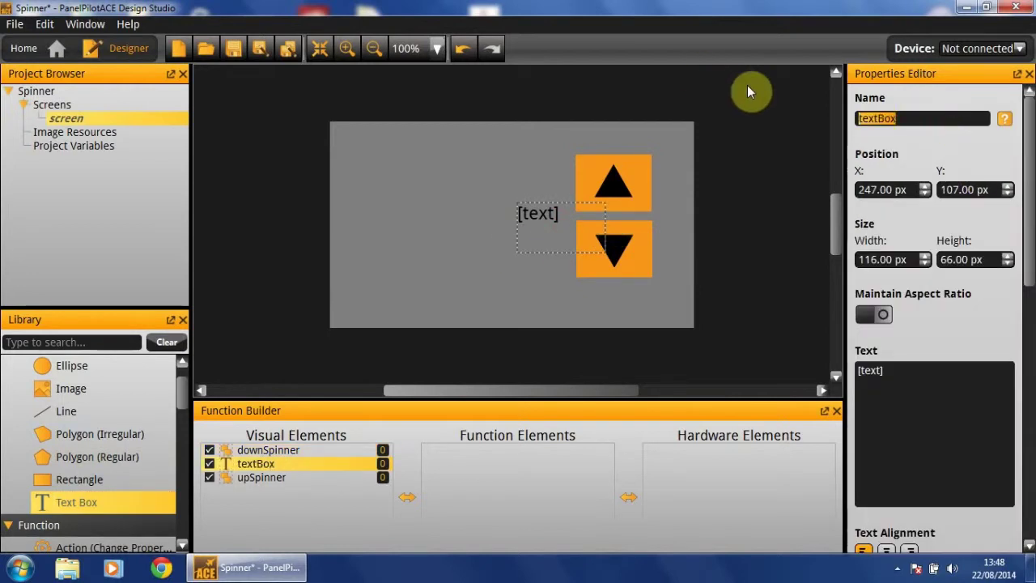
text(value)
Set the value text box to show 100 at a 40 px font size
double_click(977, 381)
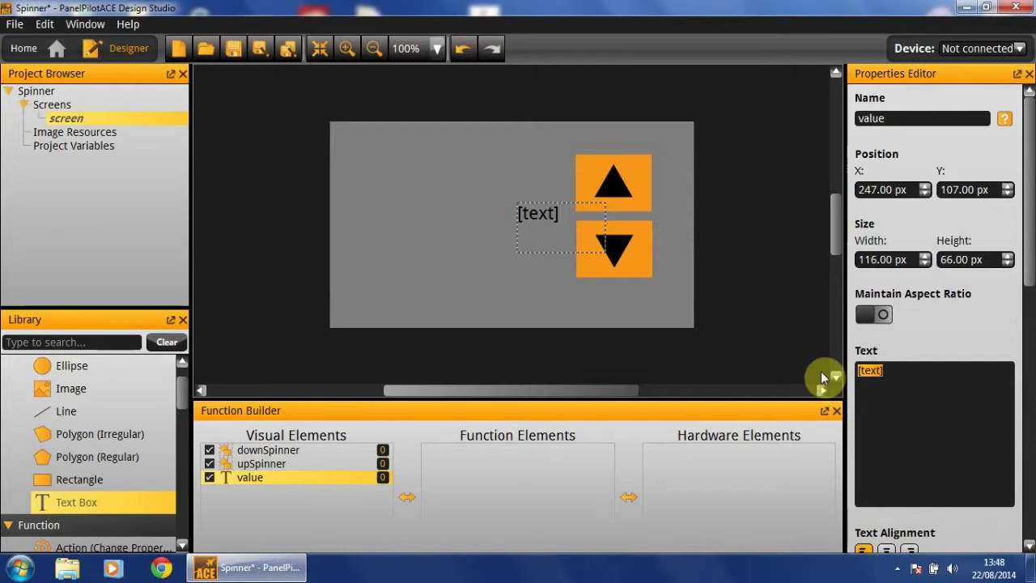
text(100)
scroll(1004, 344, down, 5)
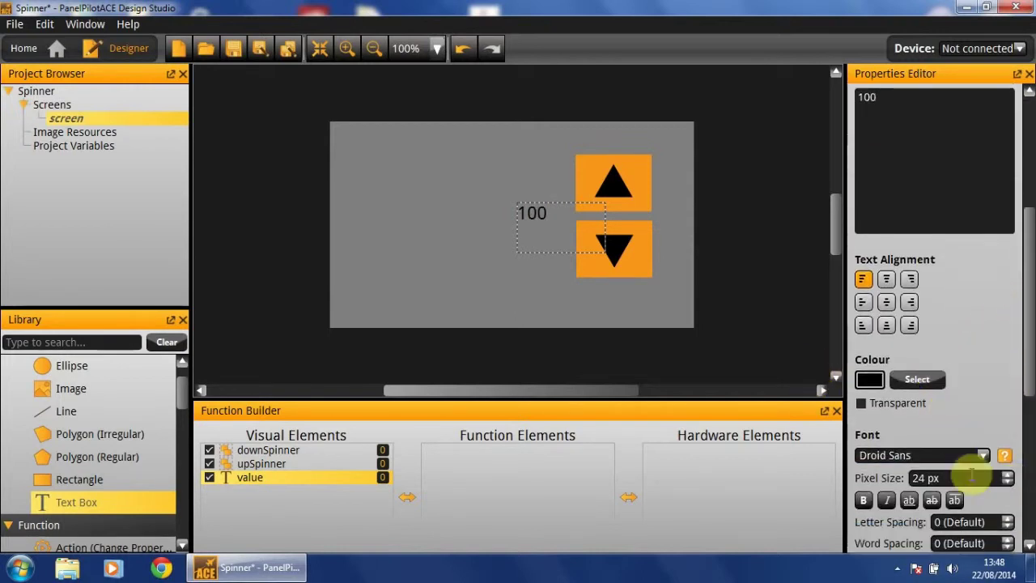
drag(991, 478, 889, 479)
text(40)
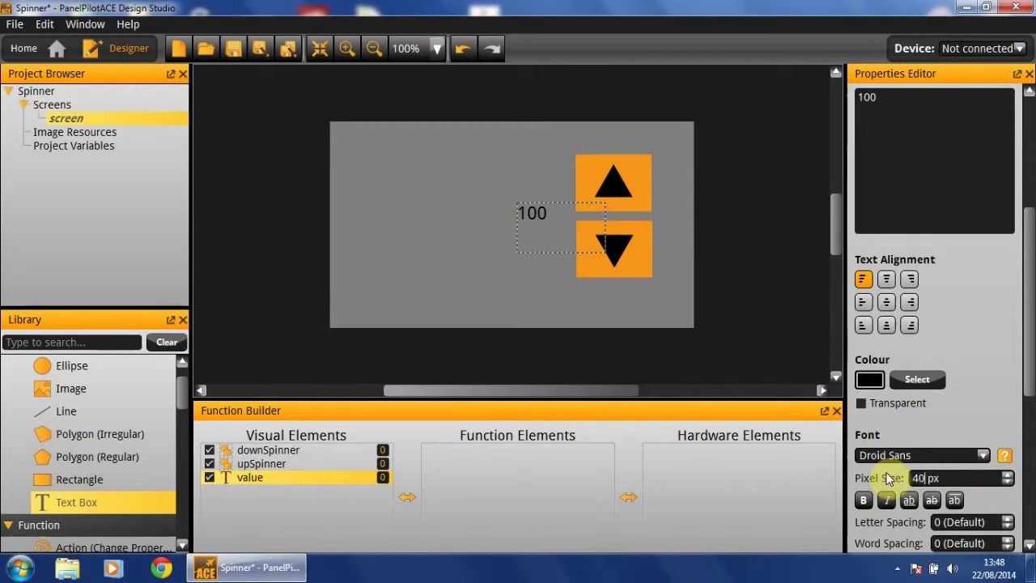
click(545, 216)
click(416, 227)
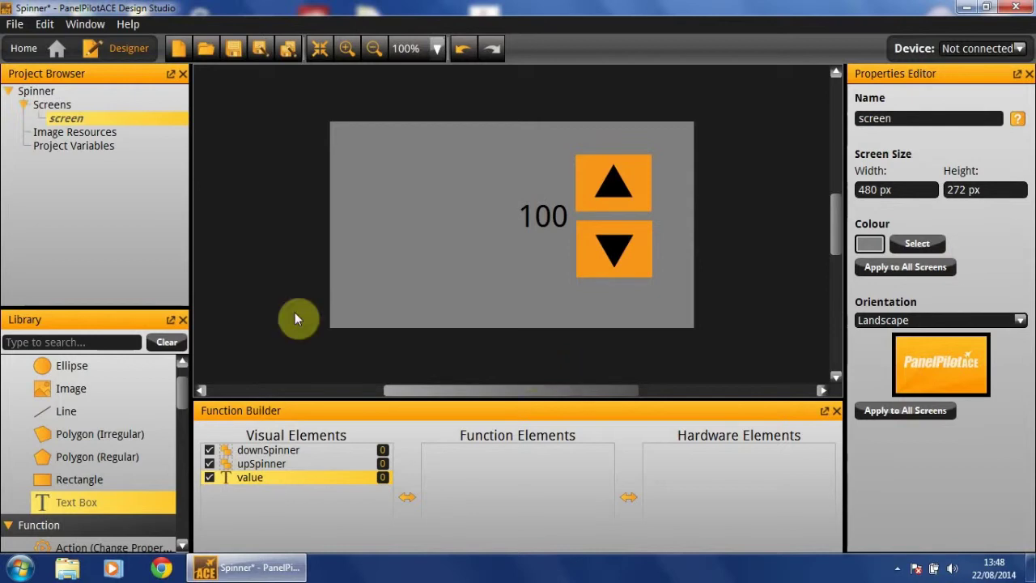
Add a number variable named setPoint with an integer value of 100
click(55, 145)
right_click(55, 146)
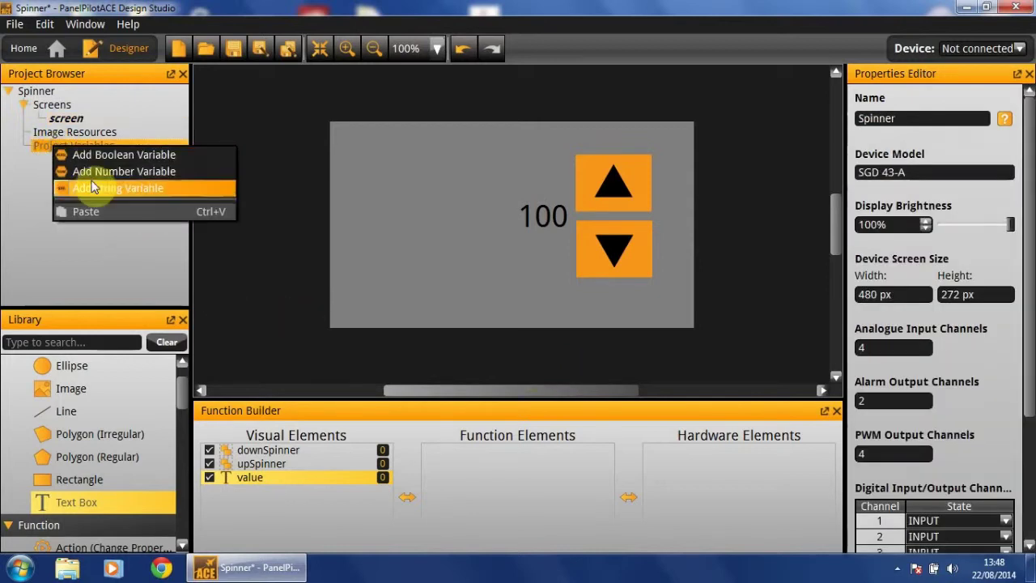
click(226, 170)
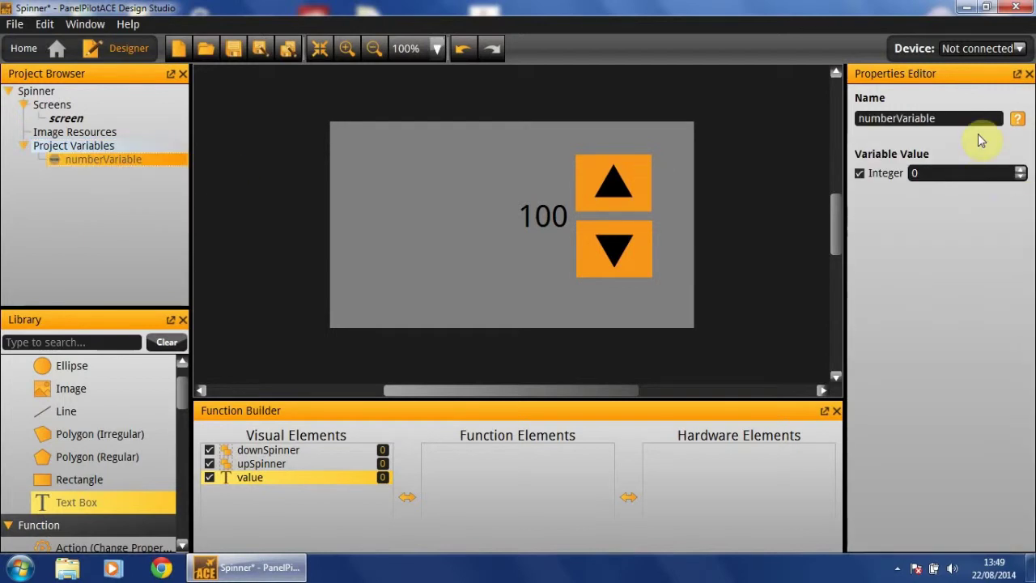
text(set)
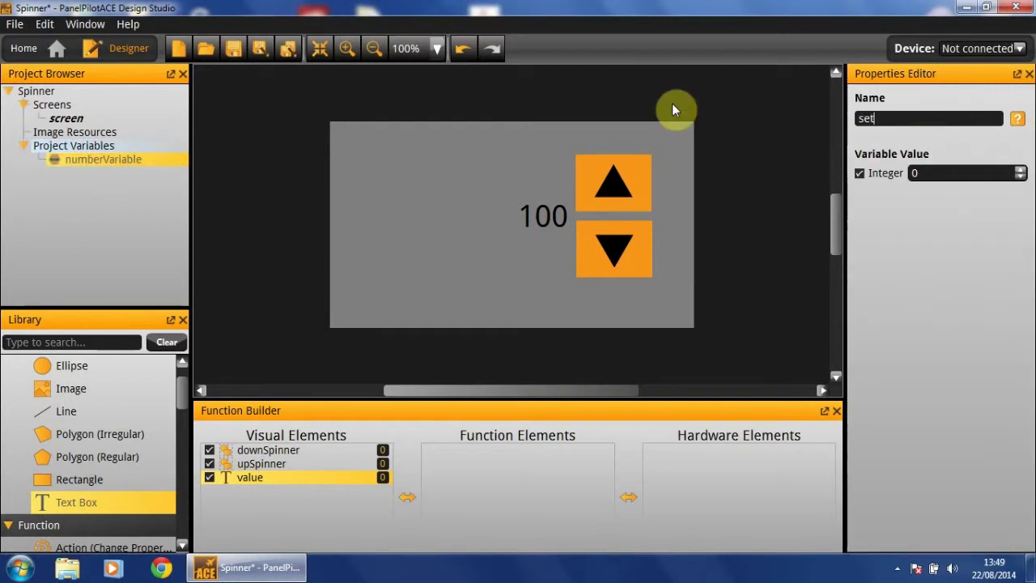
text(Point)
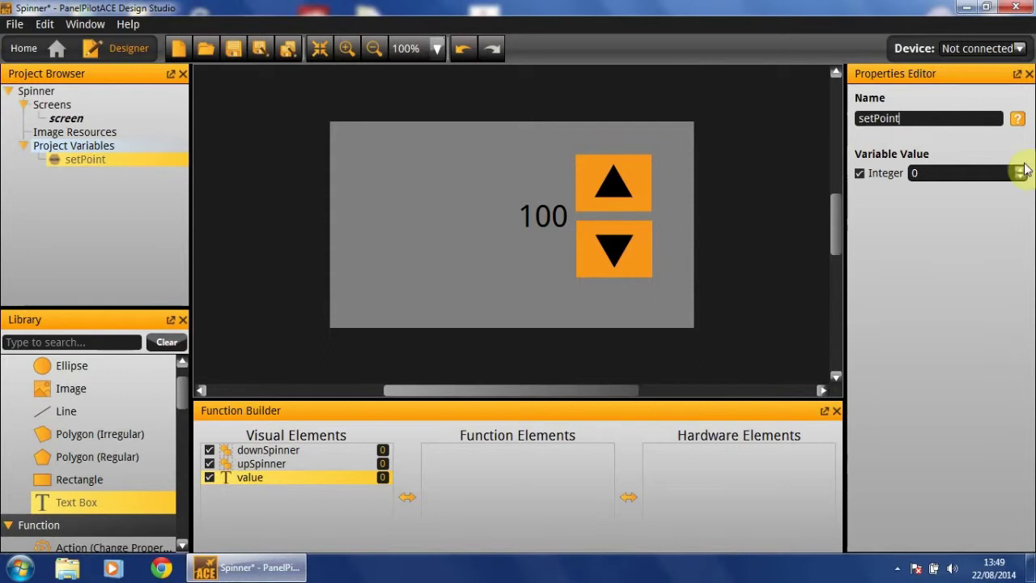
double_click(976, 173)
text(10)
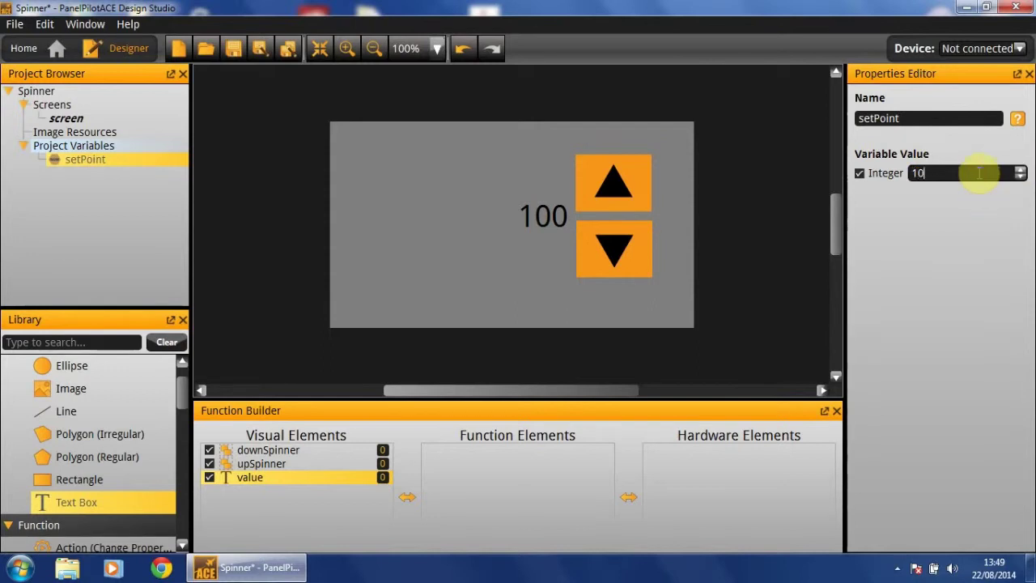
text(0)
key(Return)
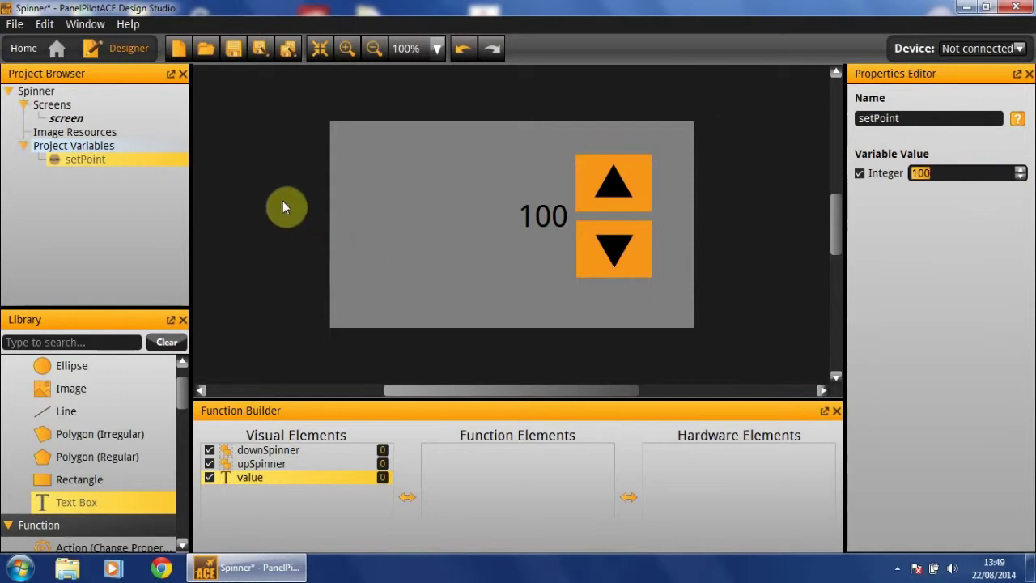
click(711, 320)
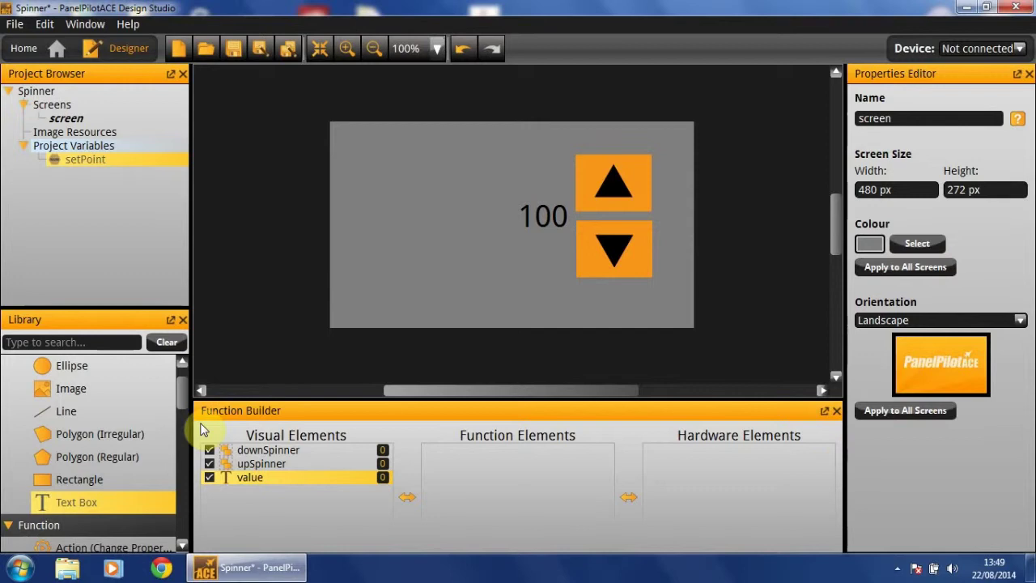
Add a PWM Output element, pwmOutput on channel 1, with initial value 100
drag(183, 390, 178, 561)
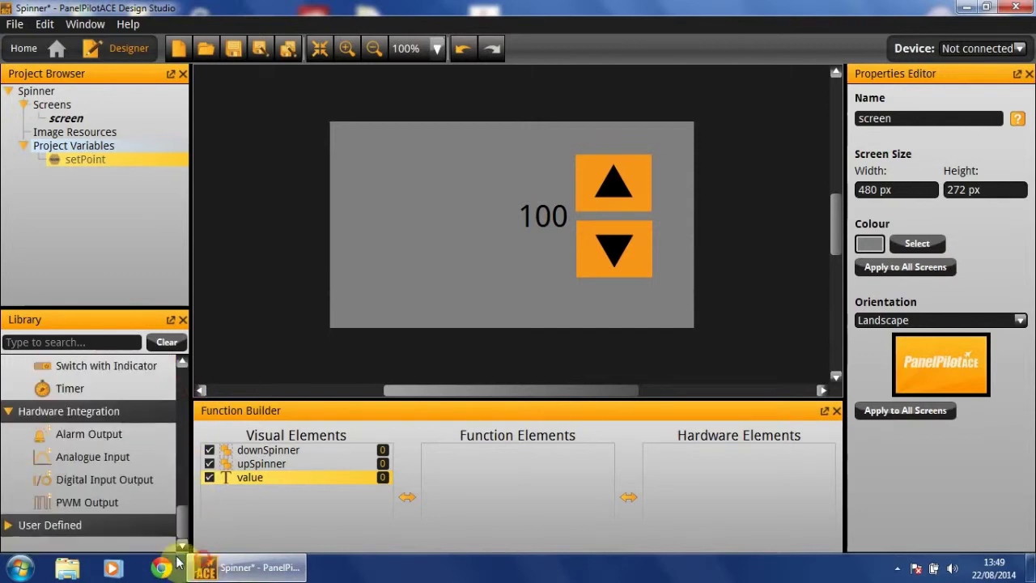
double_click(98, 497)
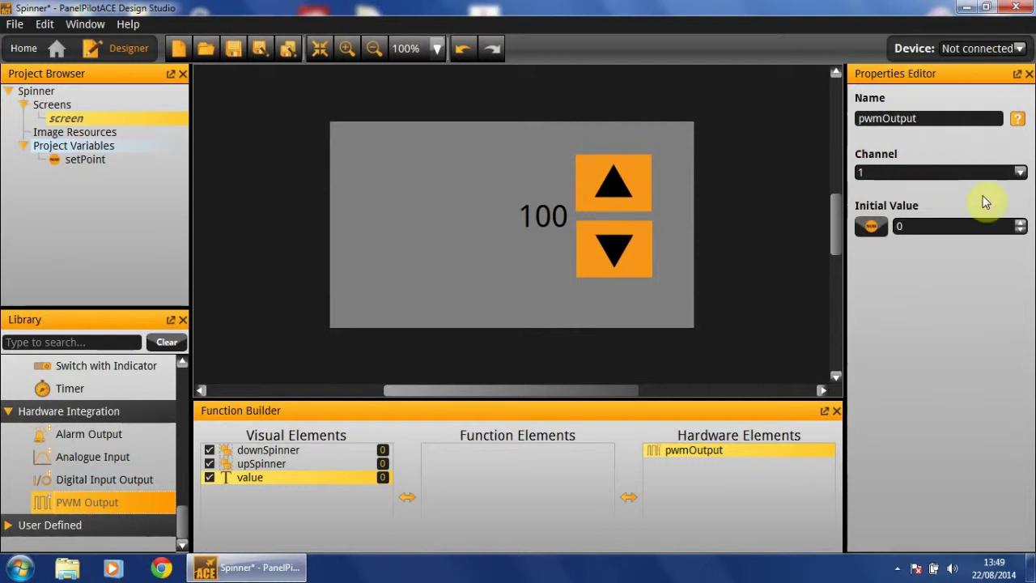
click(947, 228)
text(100)
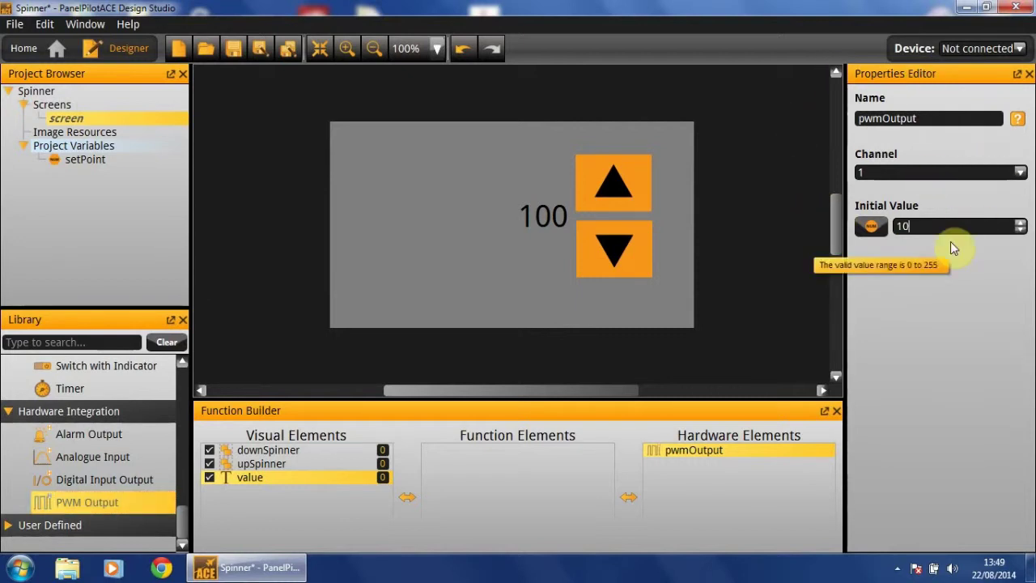
key(Return)
click(497, 177)
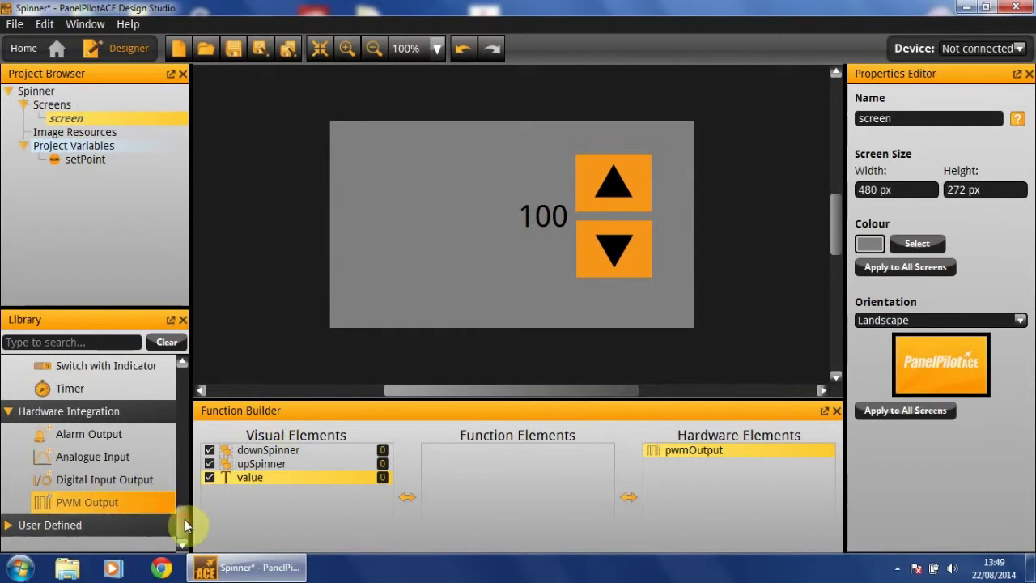
drag(185, 527, 190, 477)
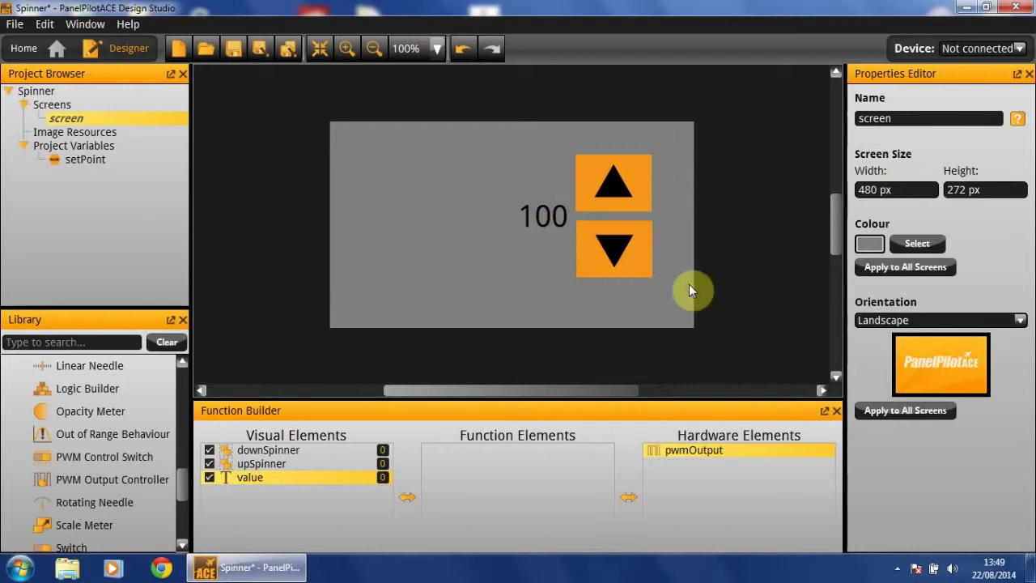
Add a PWM Control Switch function element named pwmSwitch
drag(111, 456, 522, 468)
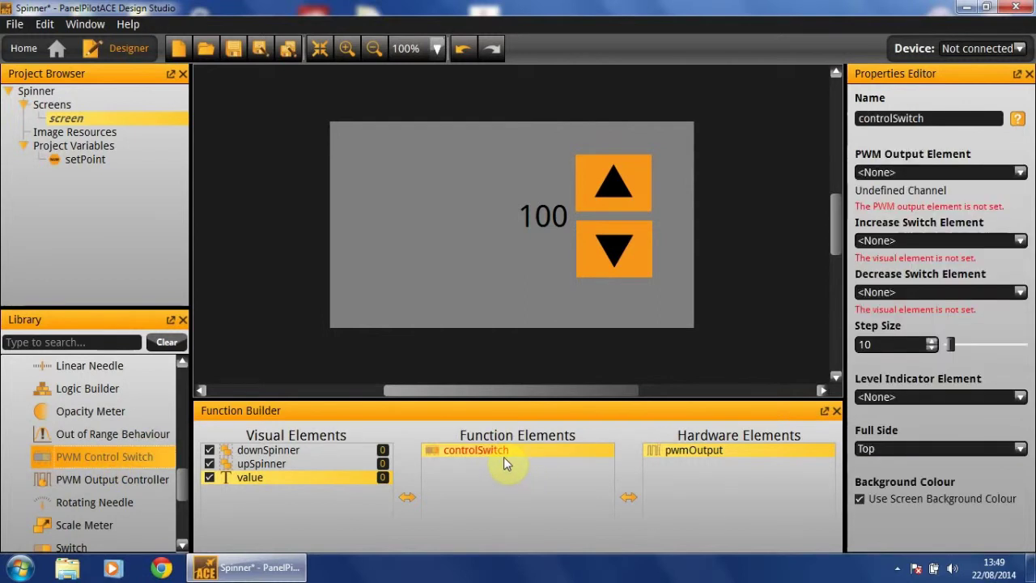
double_click(945, 118)
text(p)
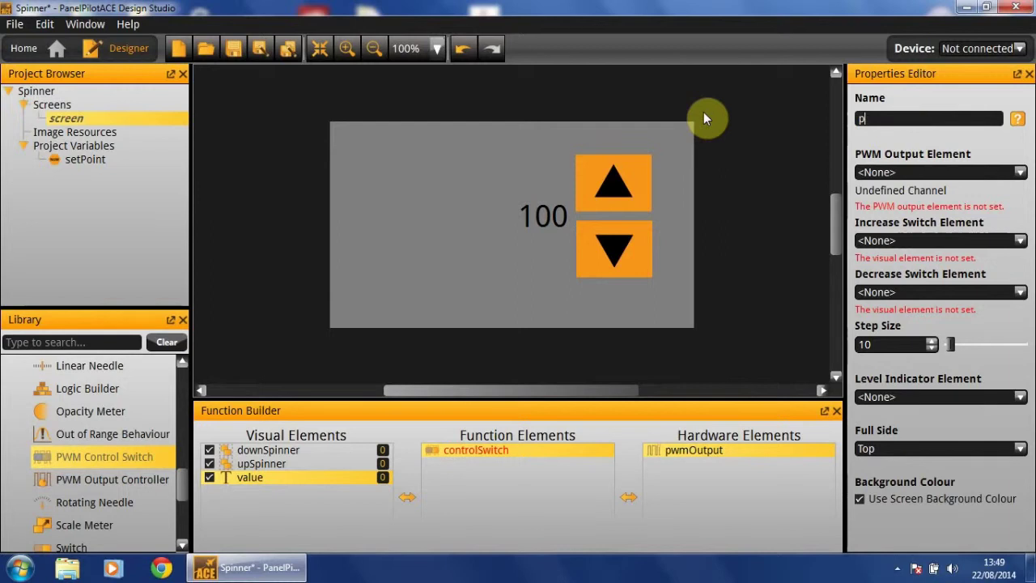
text(wmSwitch)
key(Return)
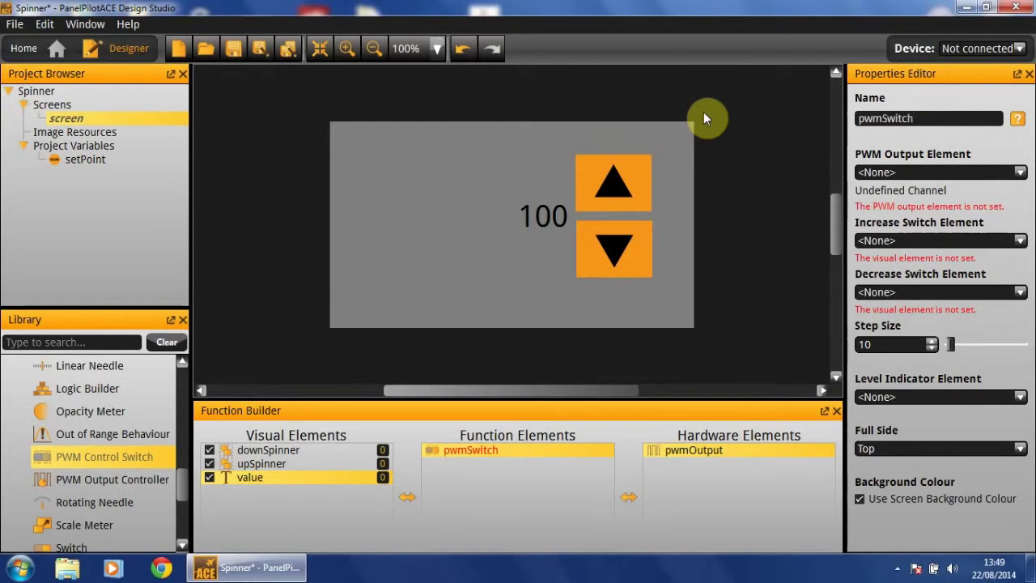
Link pwmSwitch to pwmOutput, with upSpinner increasing, downSpinner decreasing, and step size 1
click(936, 172)
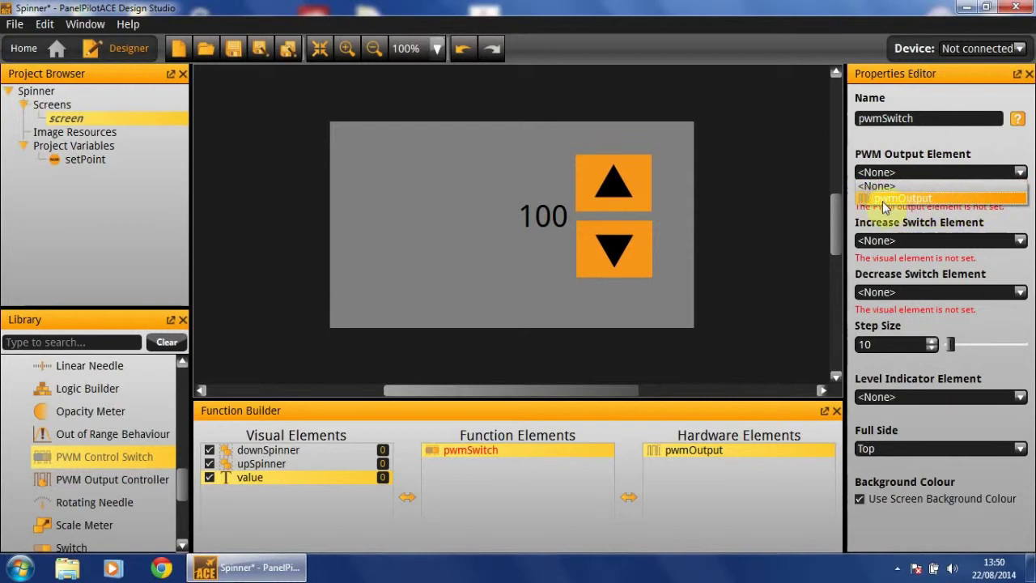
click(897, 199)
click(907, 239)
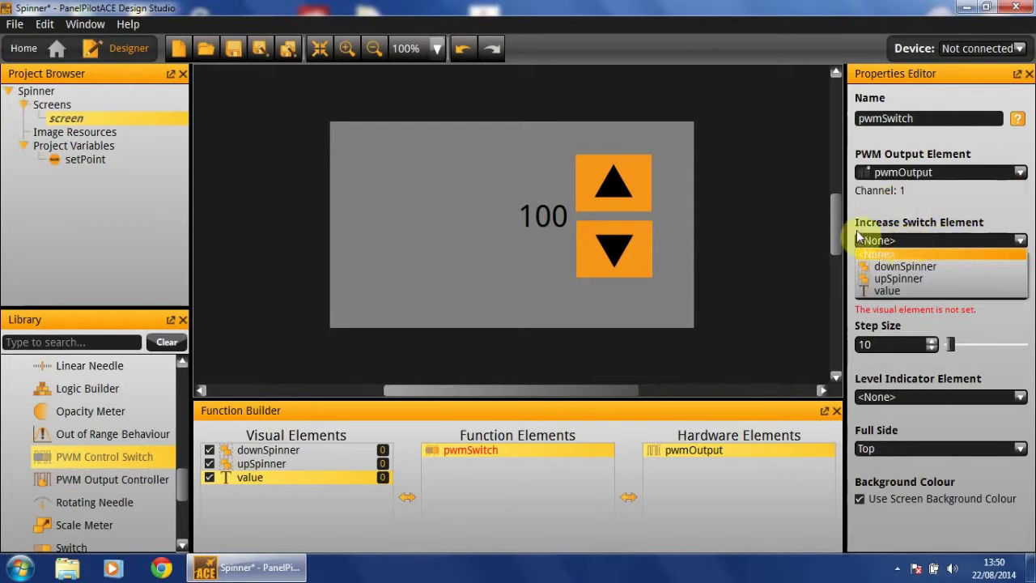
click(917, 277)
click(1018, 289)
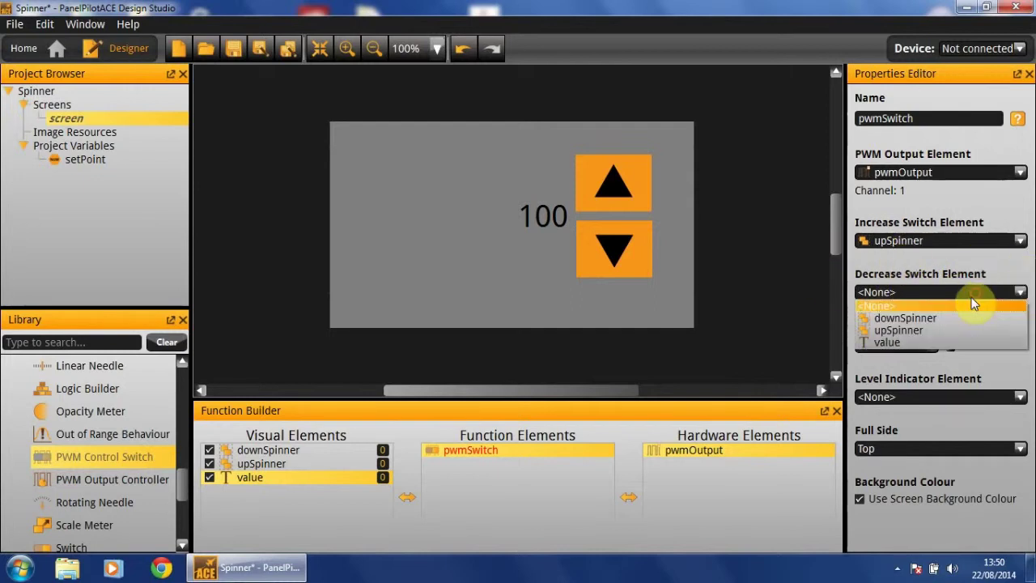
click(946, 318)
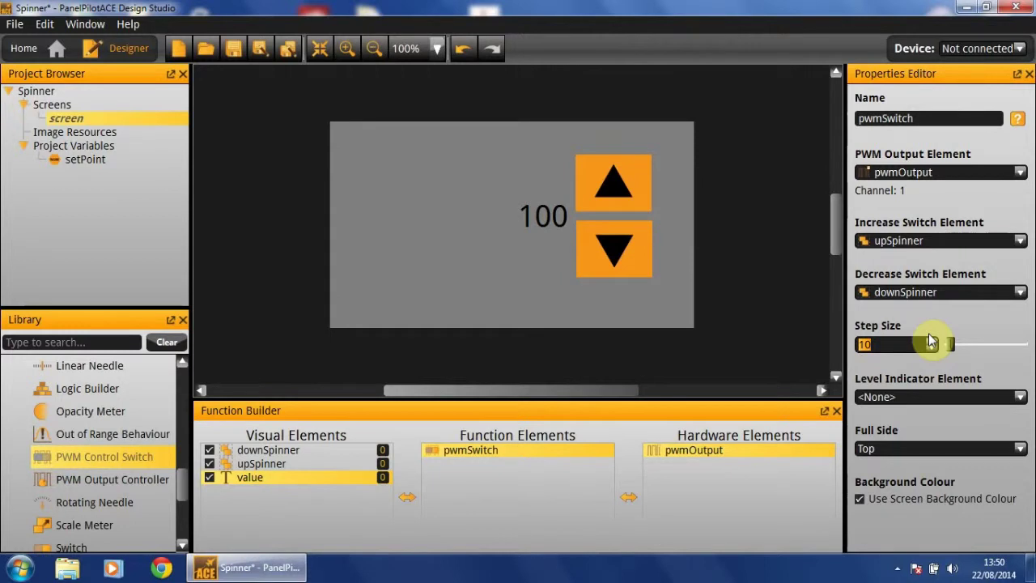
text(1)
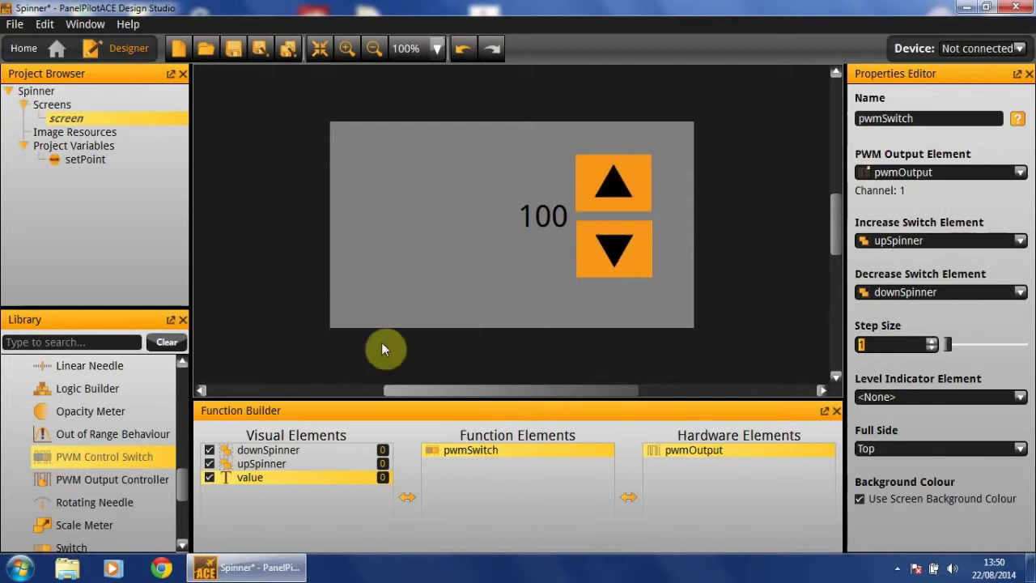
Add a Hardware Trigger tied to pwmOutput and name it pwmTrigger
scroll(185, 490, down, 3)
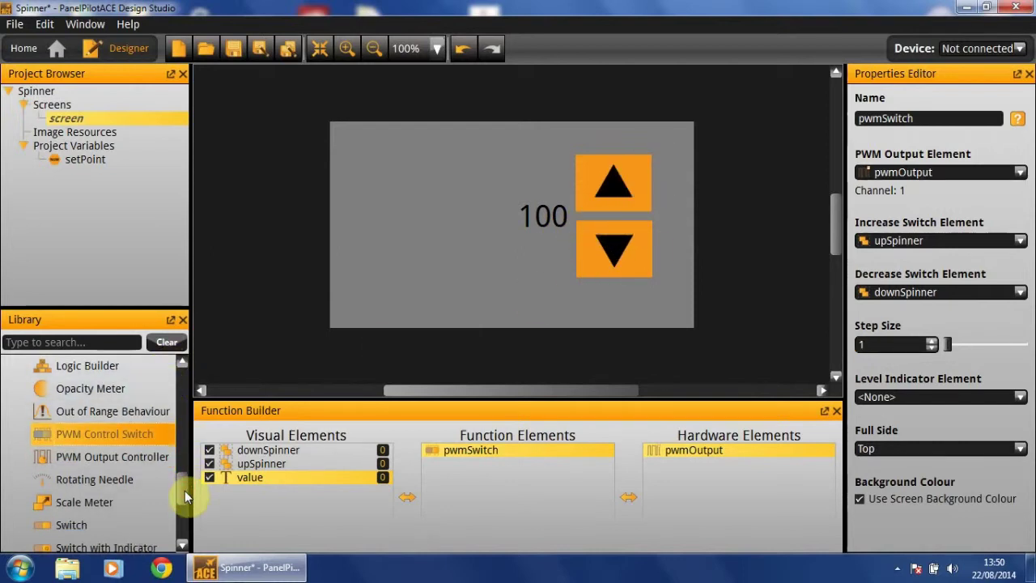
scroll(186, 487, up, 4)
scroll(186, 477, up, 3)
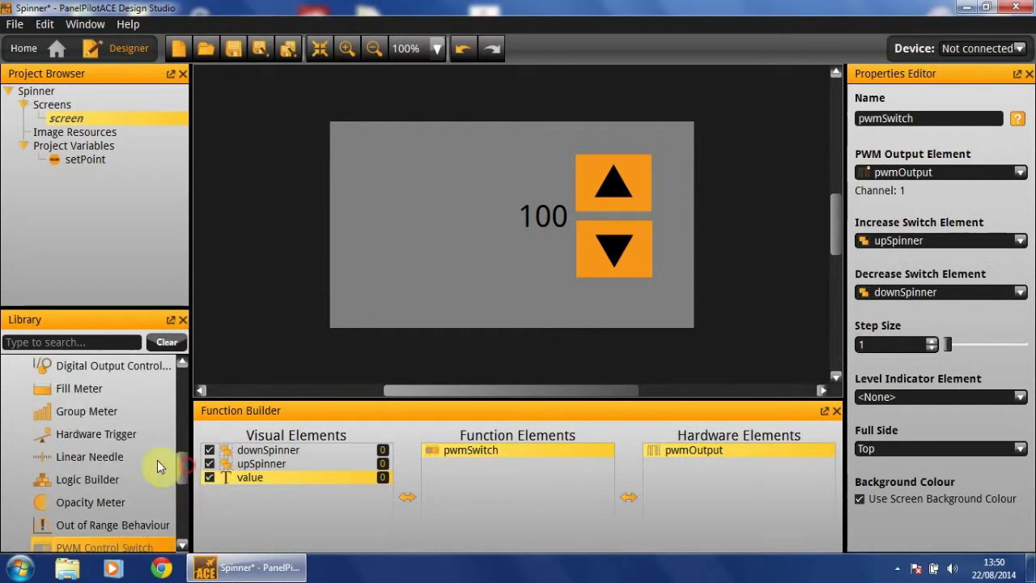
drag(127, 430, 513, 476)
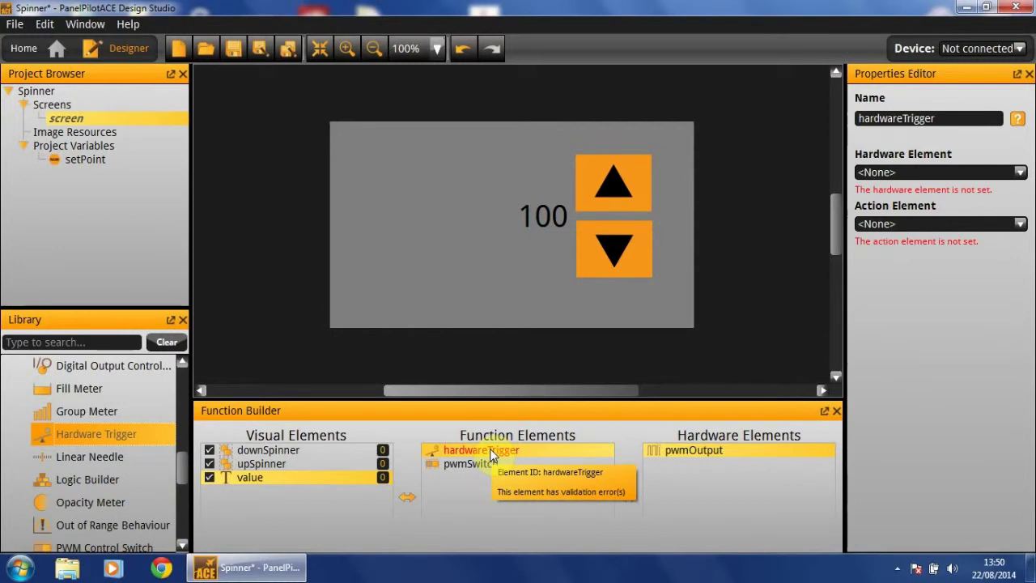
click(906, 174)
click(908, 199)
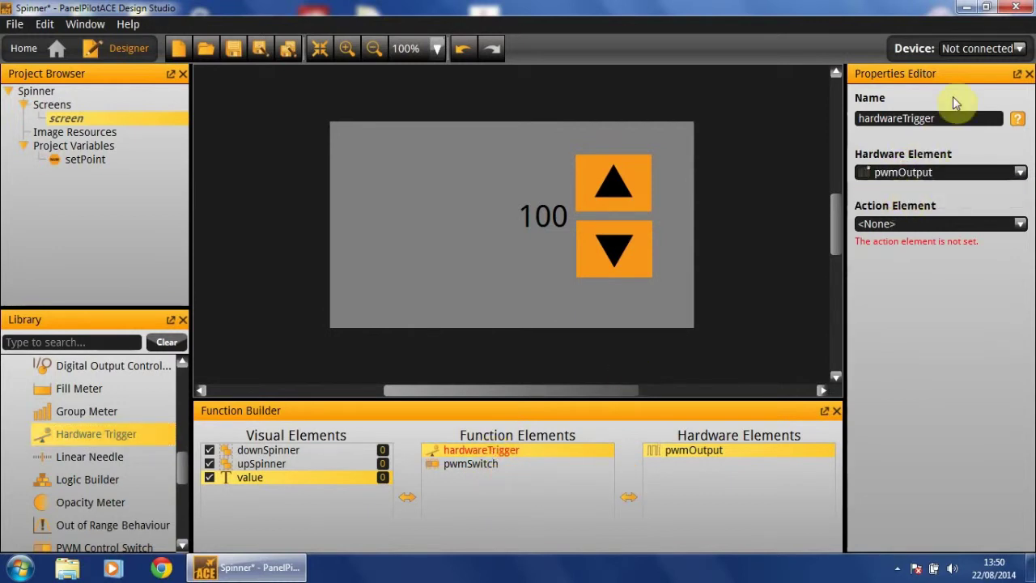
drag(954, 118, 837, 118)
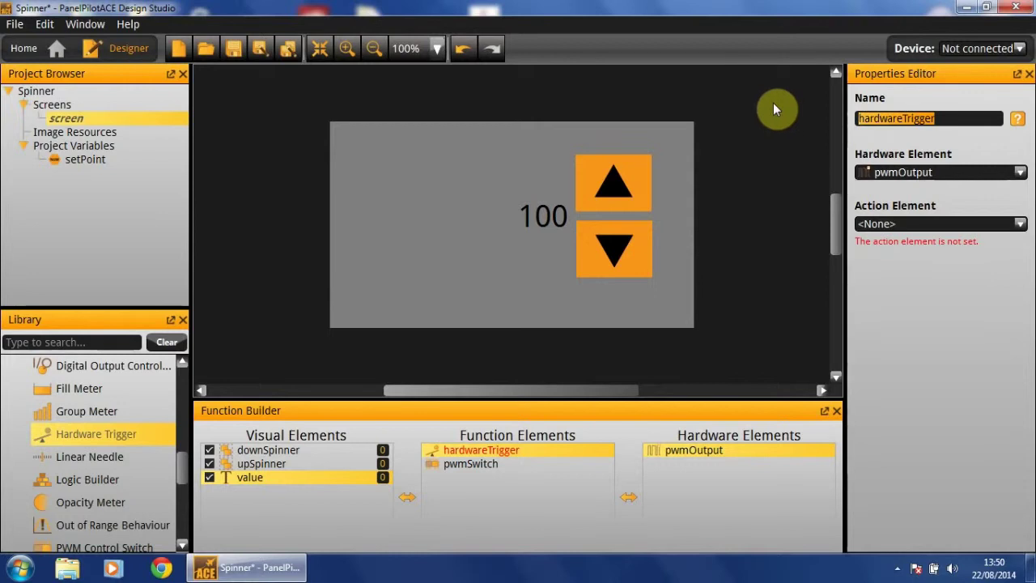
text(pwmT)
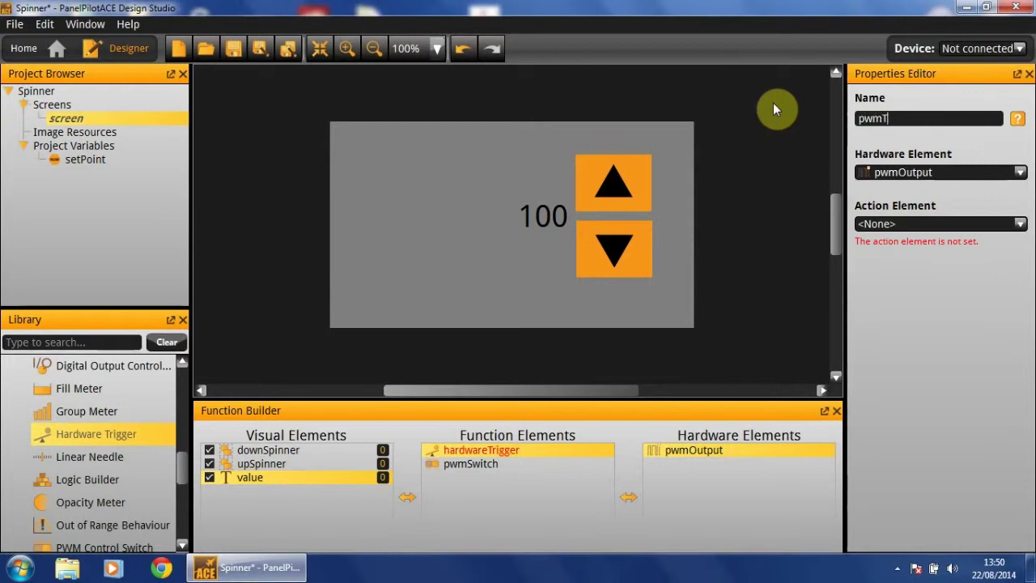
text(rigger)
key(Return)
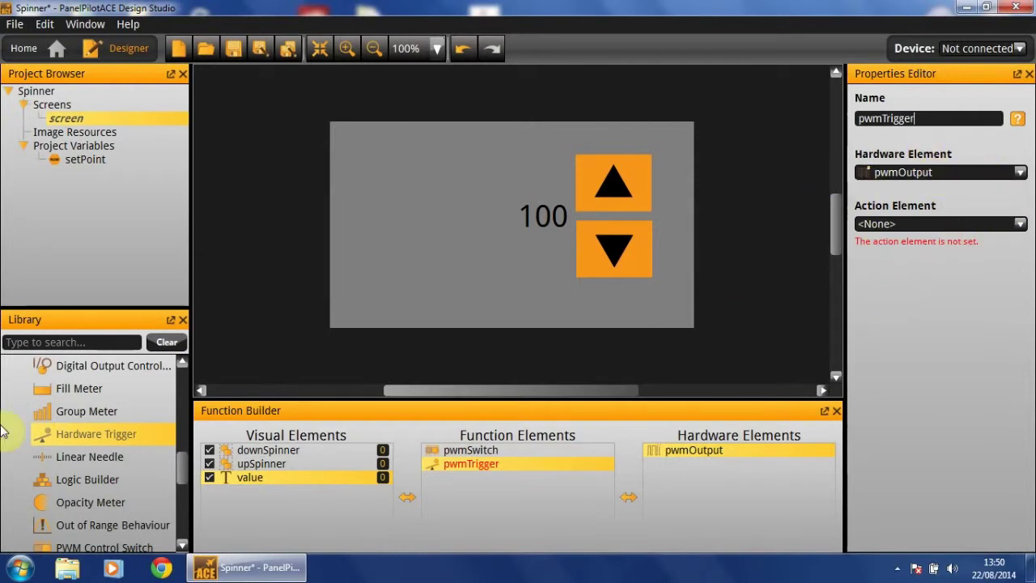
Add an Action (Set Rule) element, logicActions, and bring up its expression editor
scroll(162, 461, up, 5)
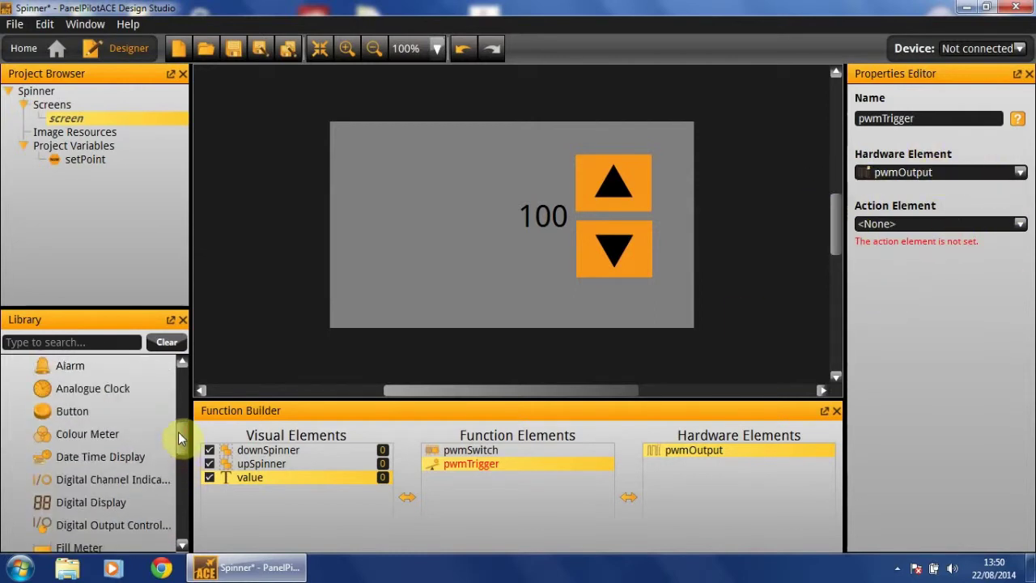
drag(107, 448, 547, 486)
double_click(922, 239)
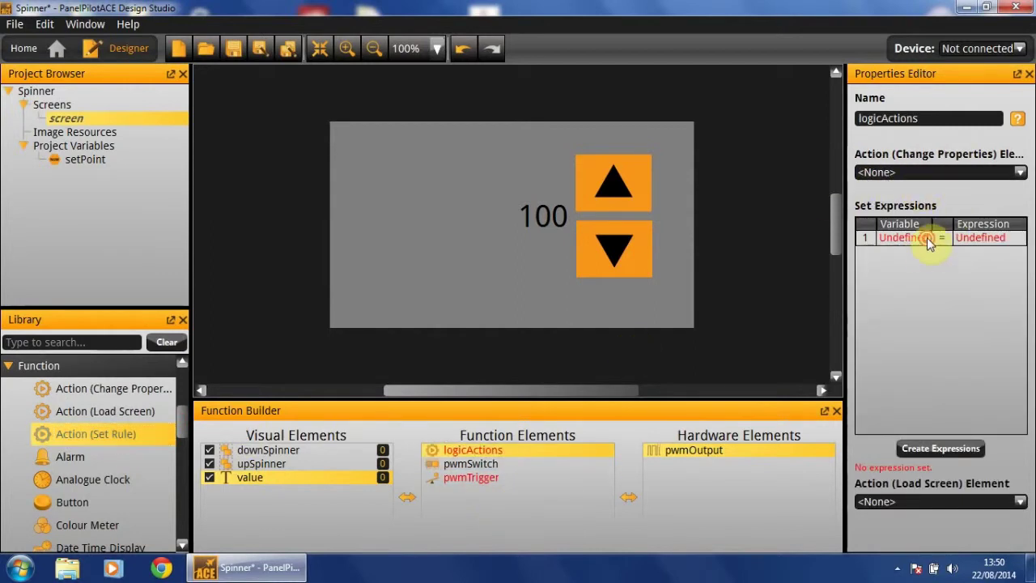
drag(468, 121, 474, 270)
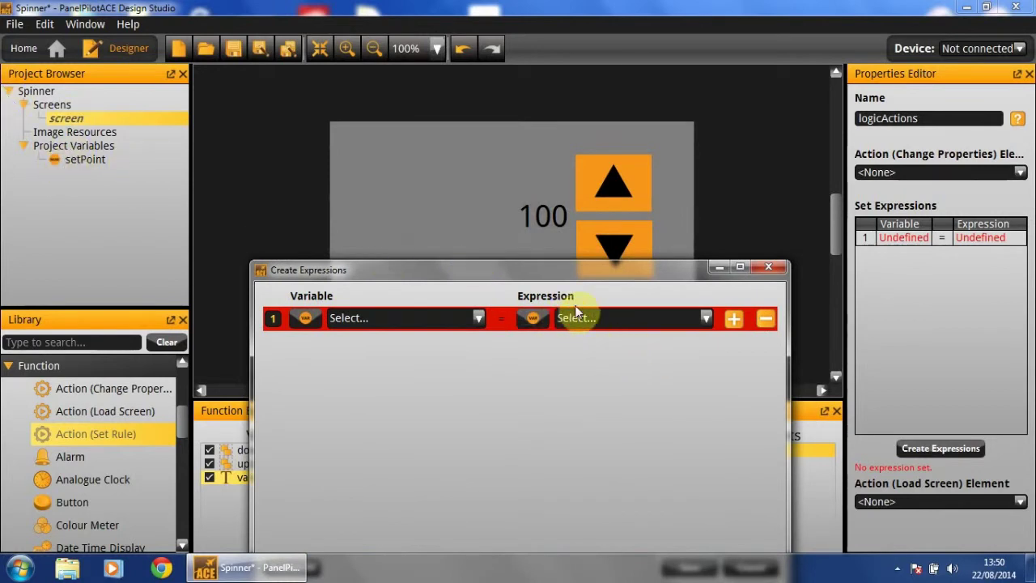
Define rule 1 as variable setPoint = pwmOutput Value property
click(309, 319)
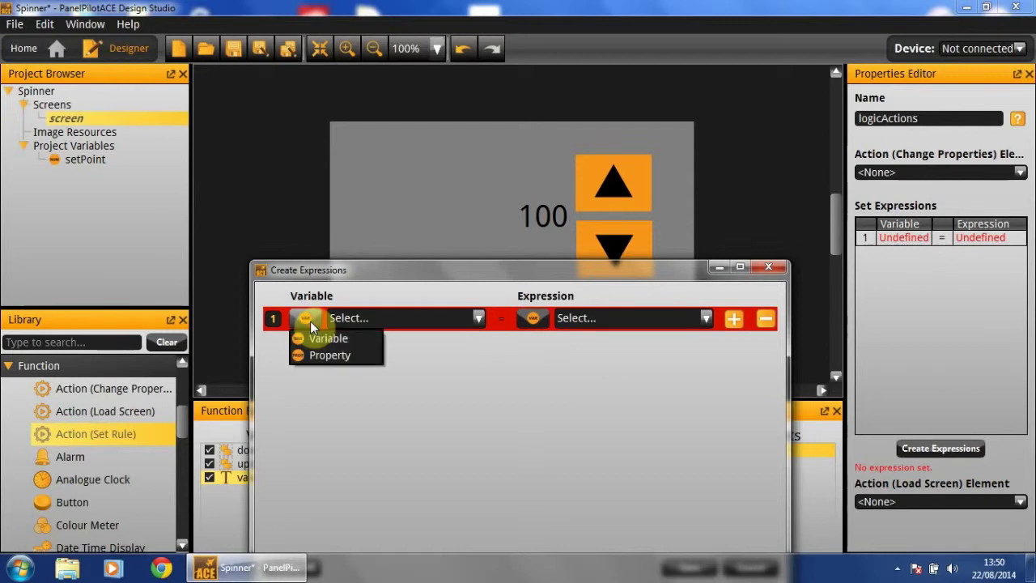
click(327, 338)
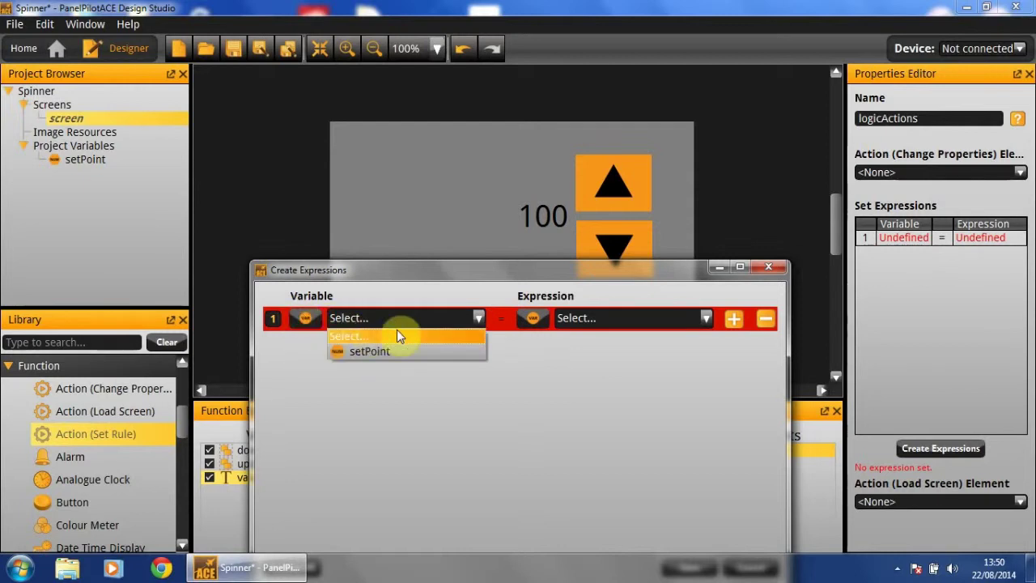
click(395, 348)
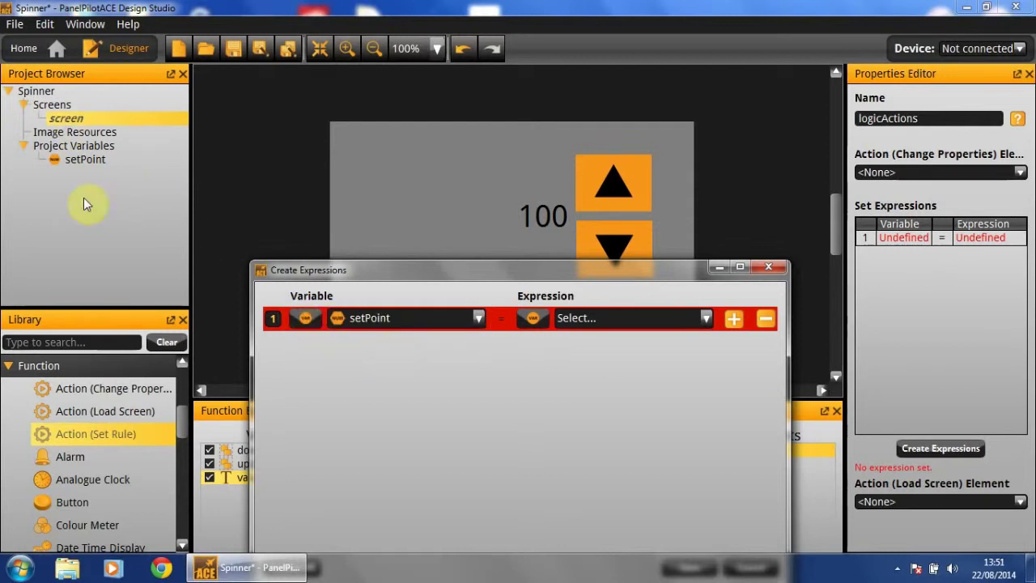
click(531, 318)
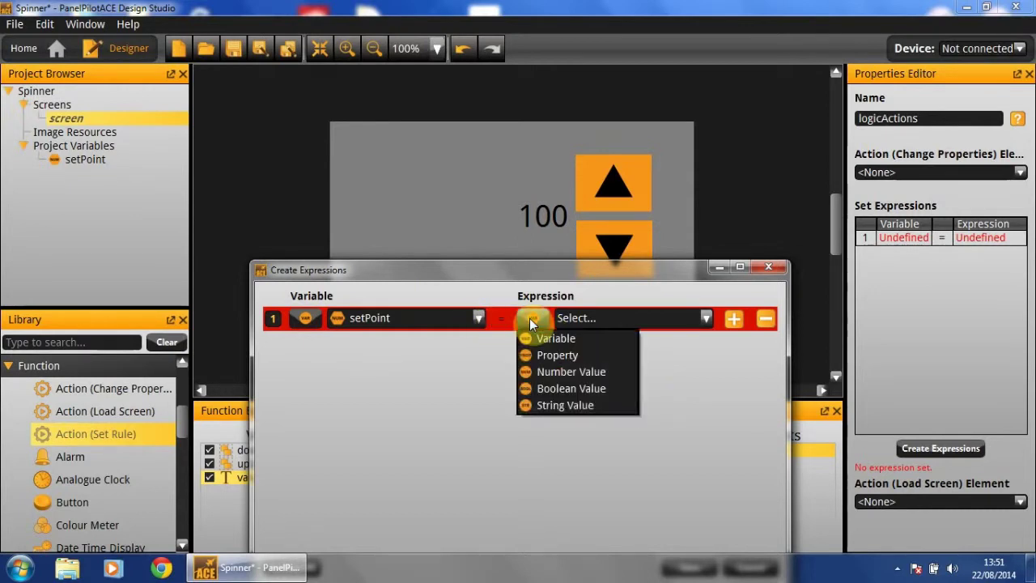
click(578, 355)
click(581, 323)
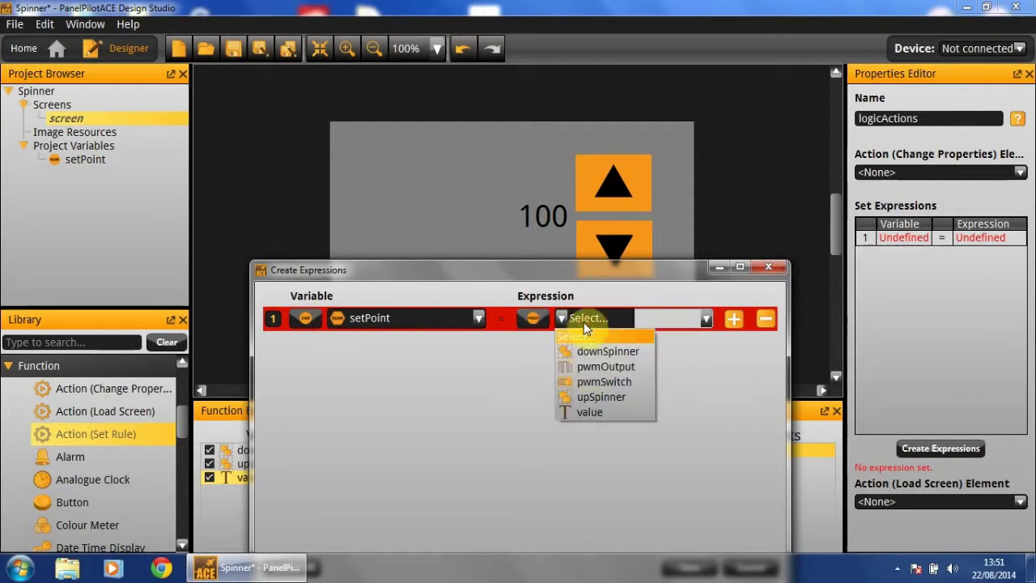
click(607, 366)
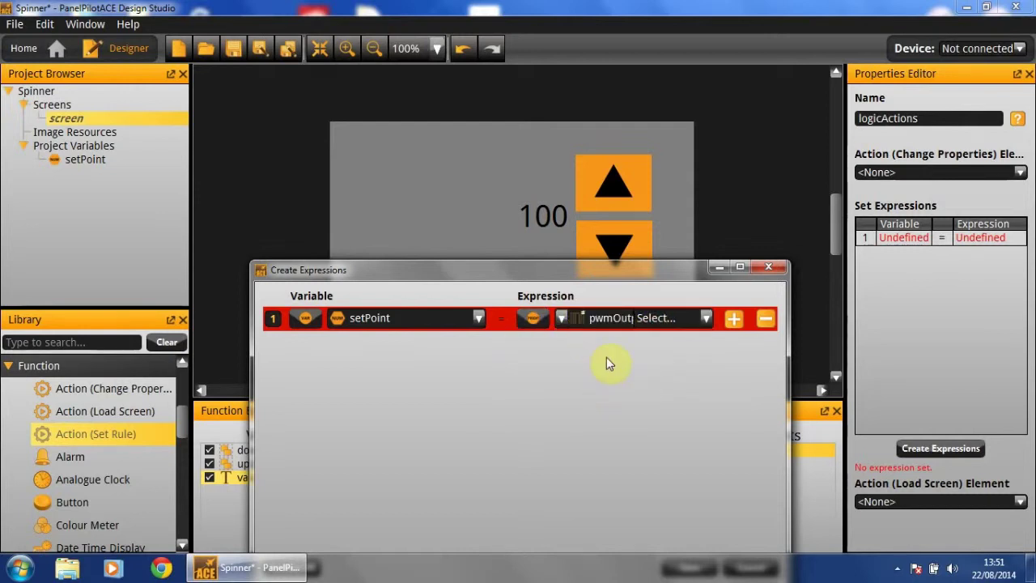
click(665, 318)
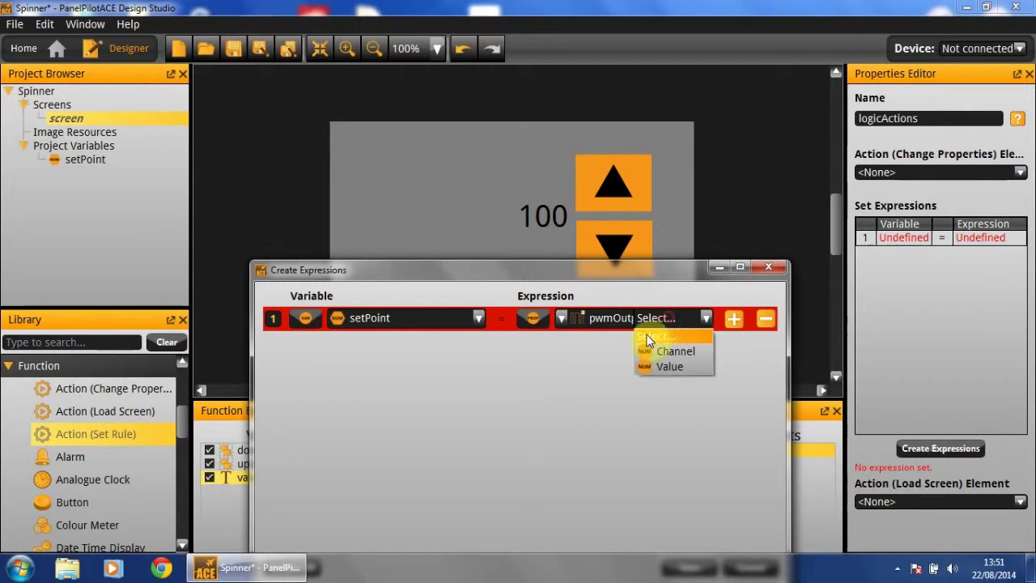
click(690, 367)
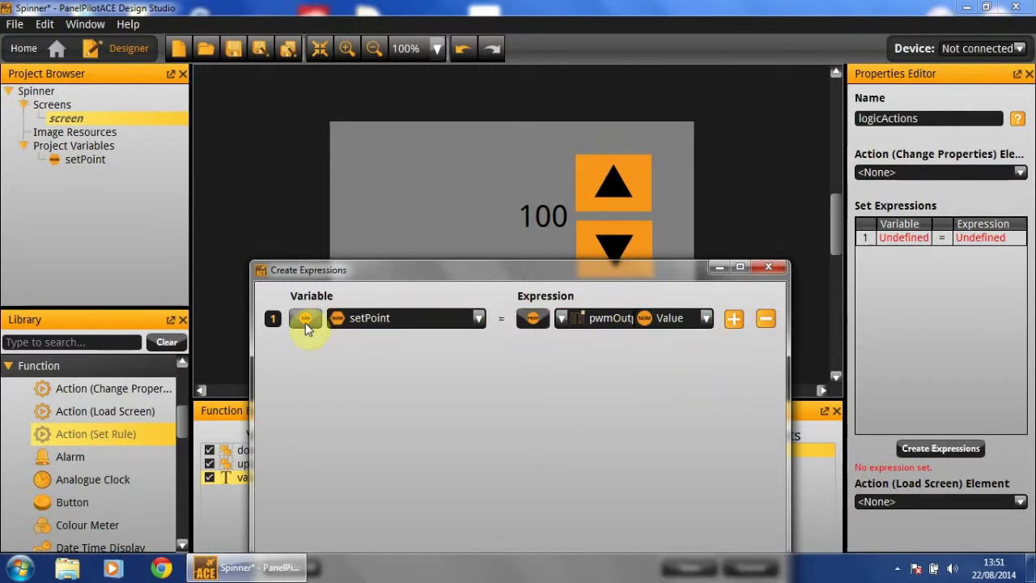
Add a second rule targeting the Text property of the value label
click(733, 319)
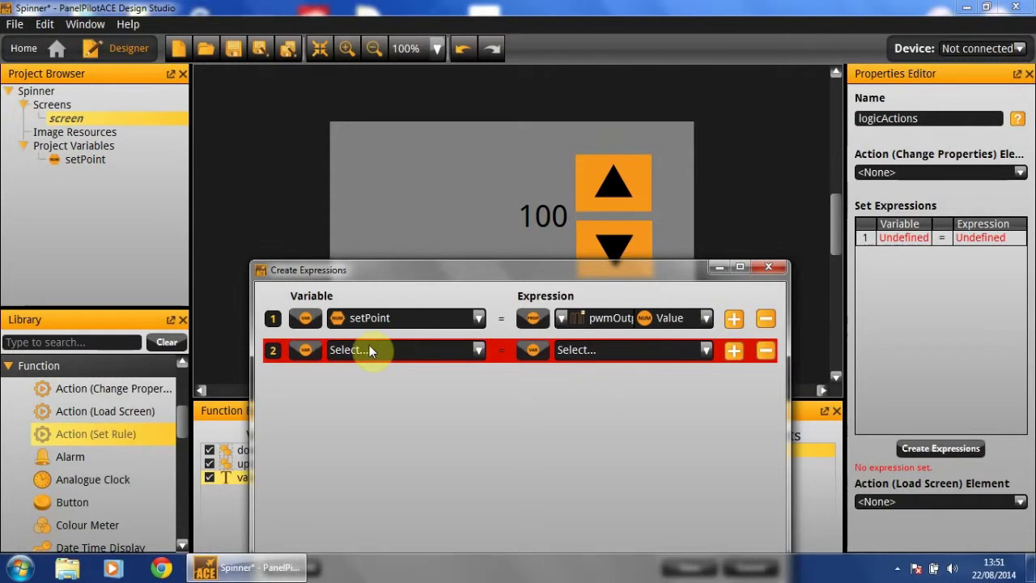
click(306, 350)
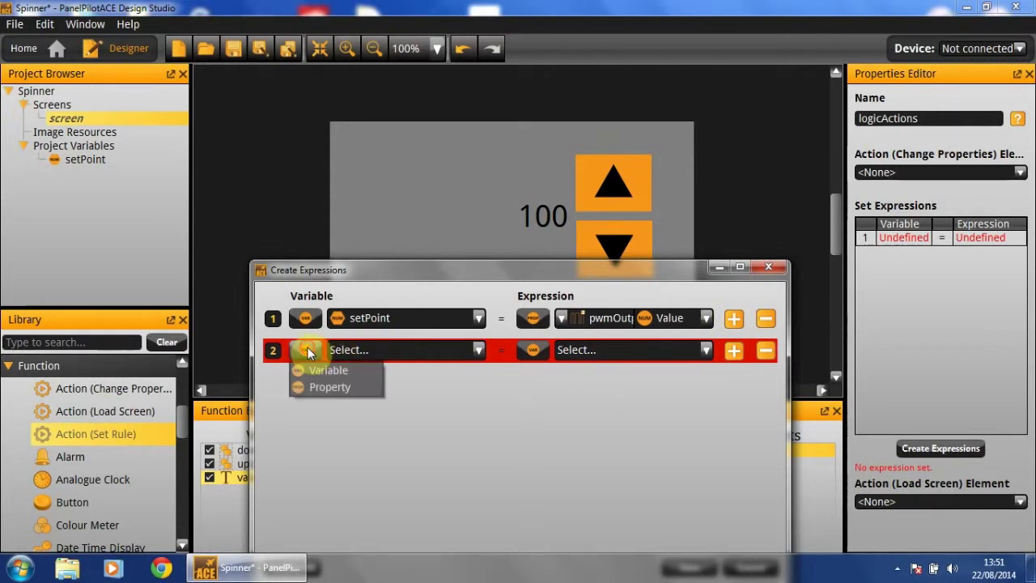
click(319, 388)
click(352, 354)
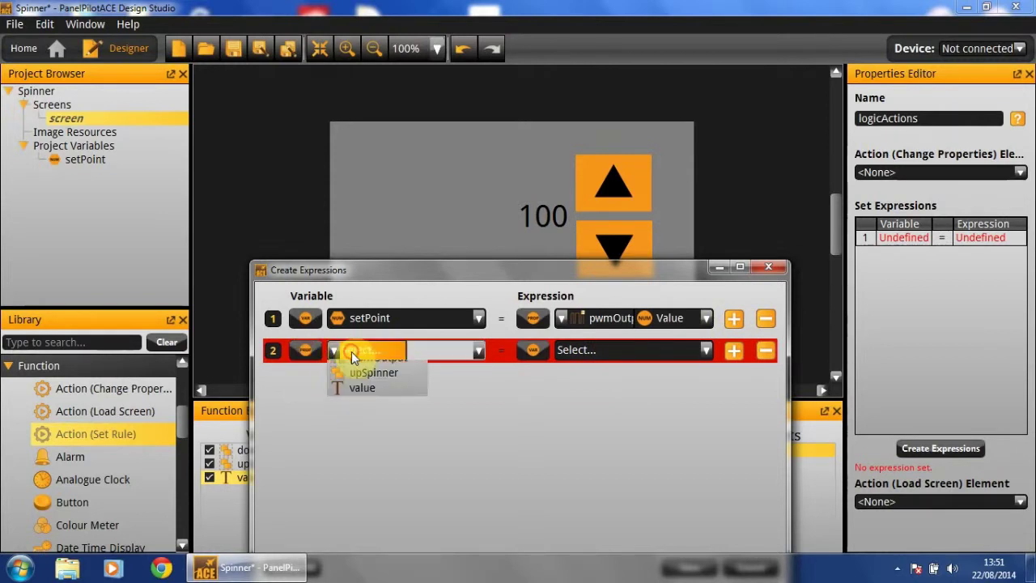
click(361, 428)
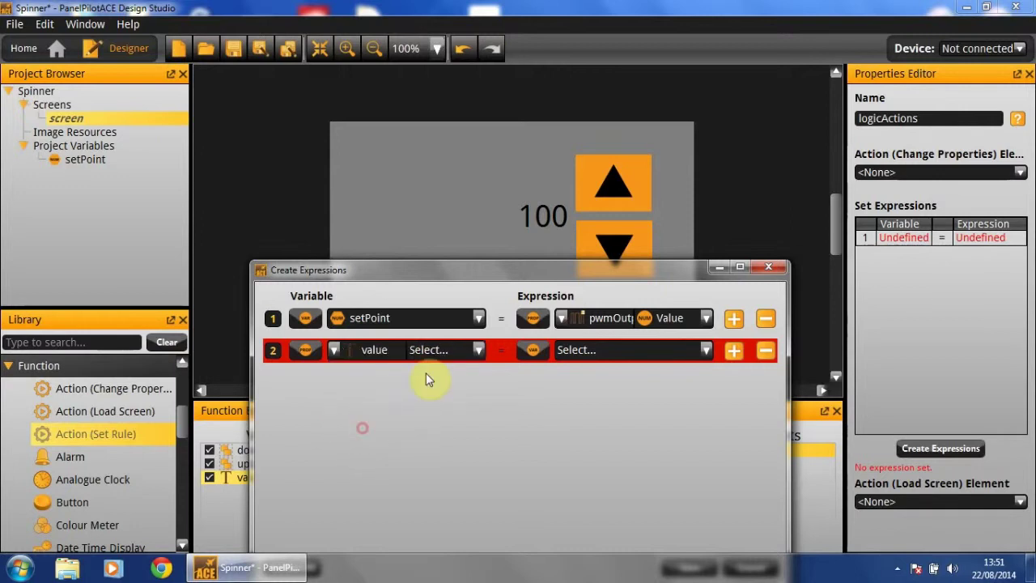
click(437, 350)
scroll(472, 416, down, 2)
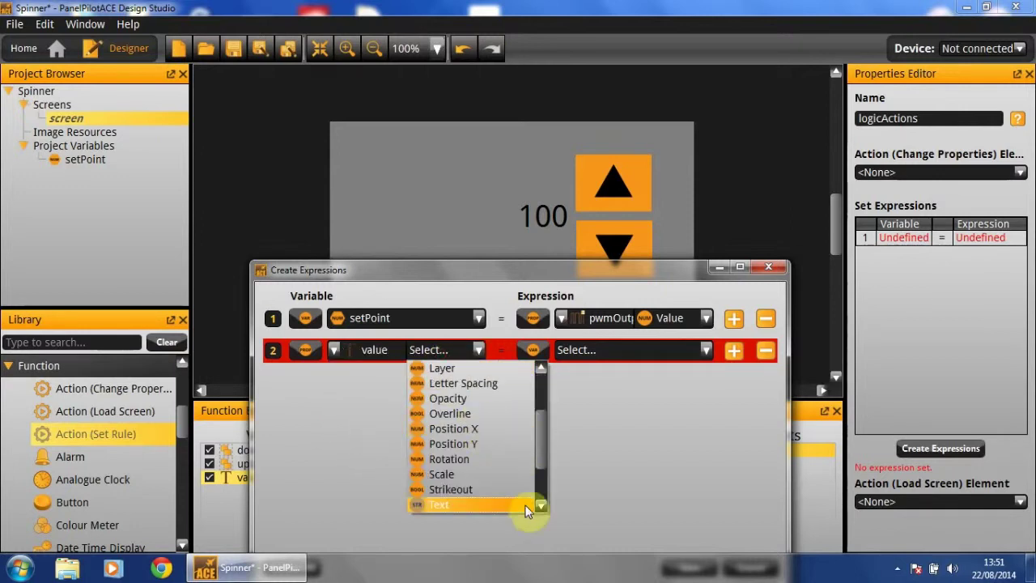
click(504, 502)
Feed rule 2 from the setPoint variable and make the expressions window taller
click(538, 350)
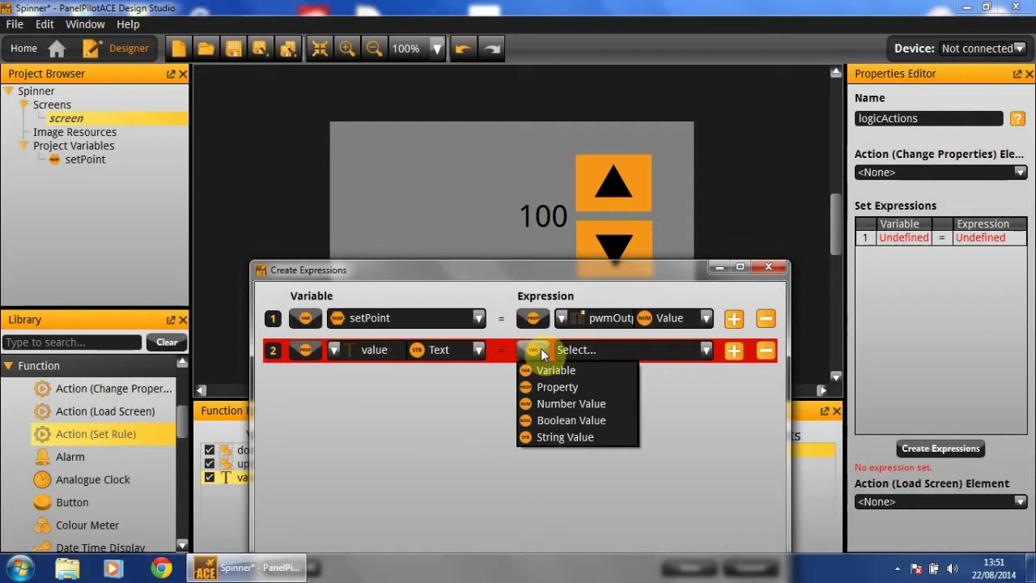
click(550, 371)
click(593, 350)
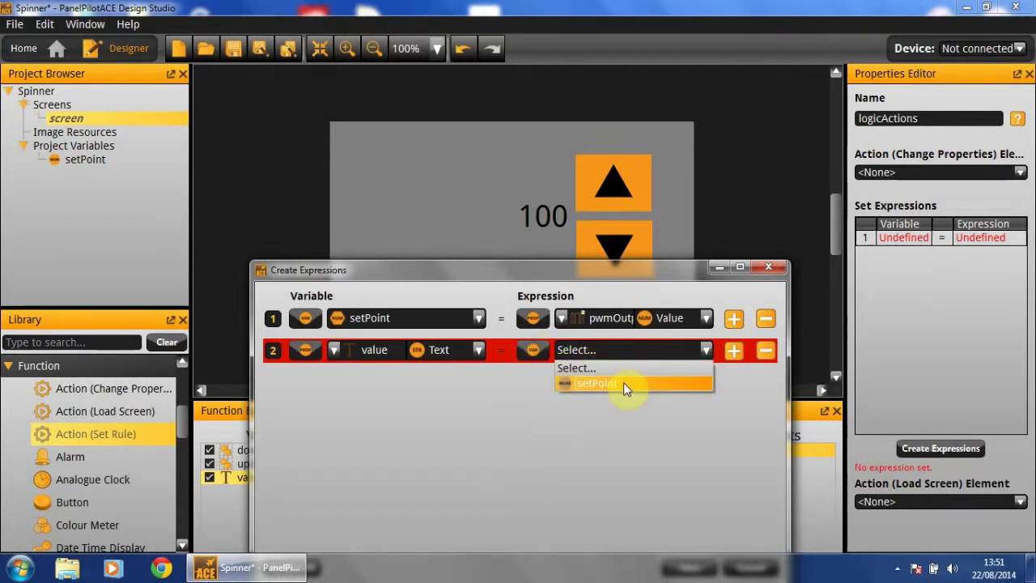
click(624, 383)
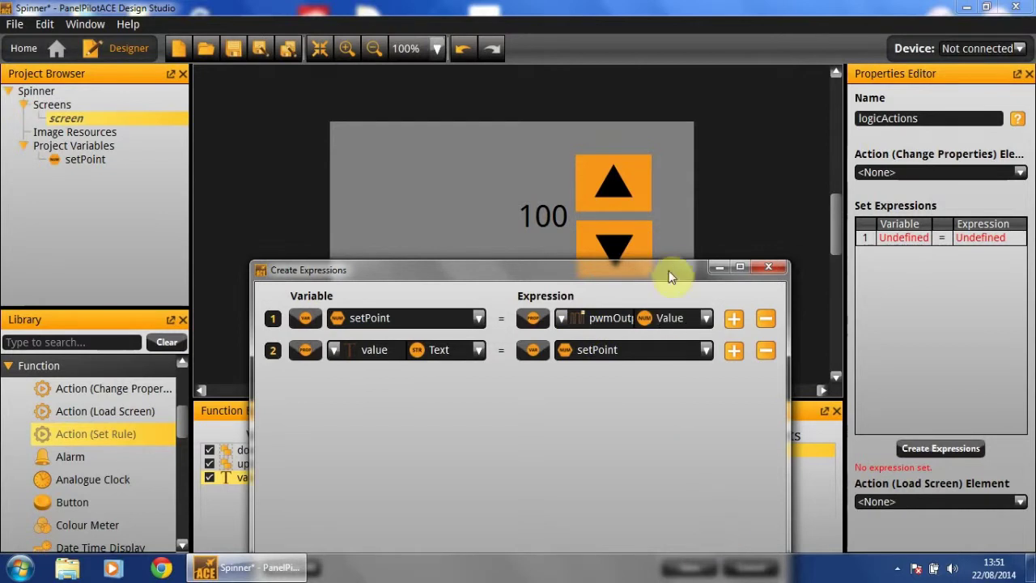
drag(667, 265, 673, 72)
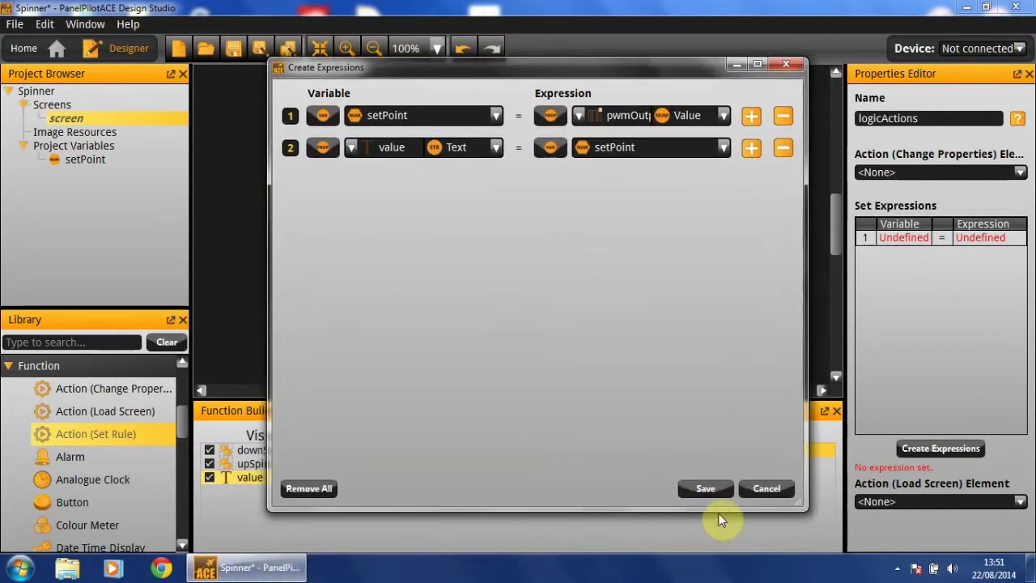
Save both rules and set pwmTrigger's action element to logicActions
click(715, 490)
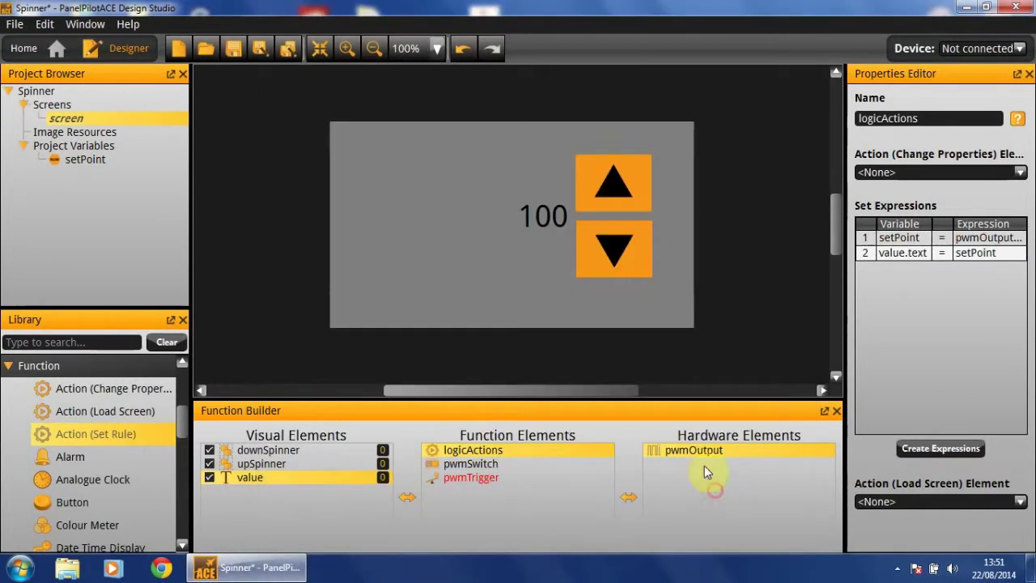
click(484, 482)
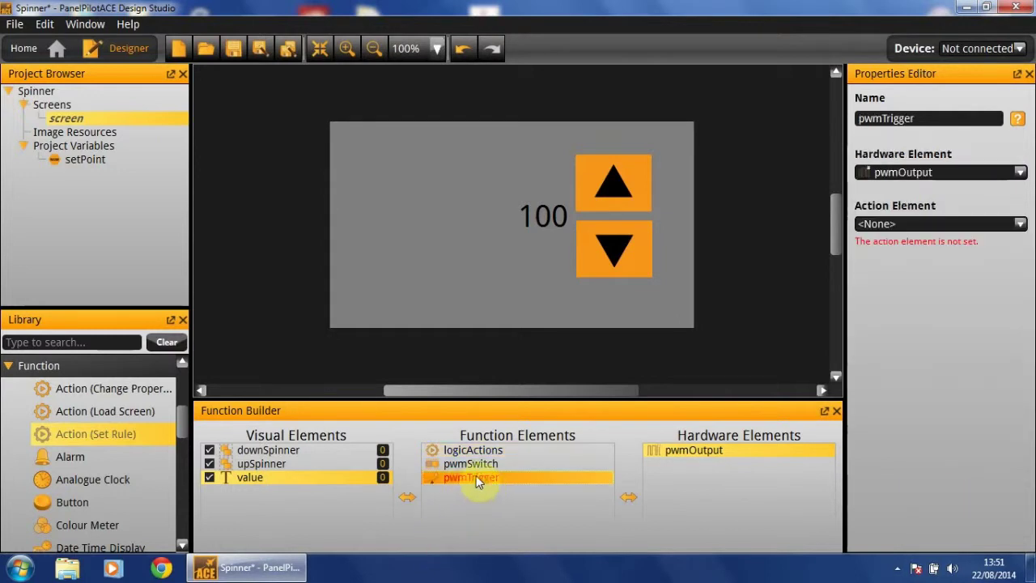
click(941, 225)
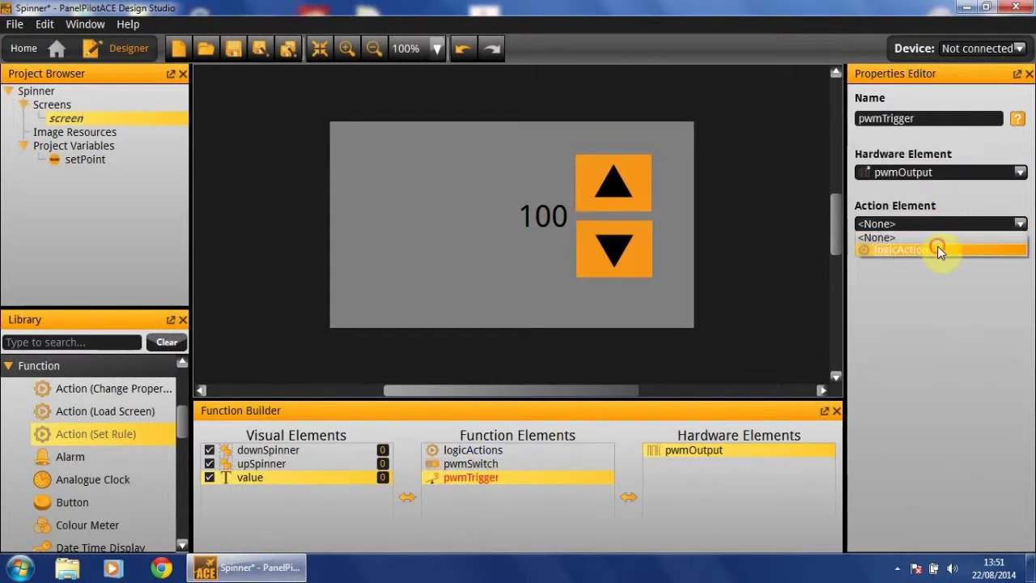
click(937, 246)
Rename the logicActions action to pwmAction
click(541, 449)
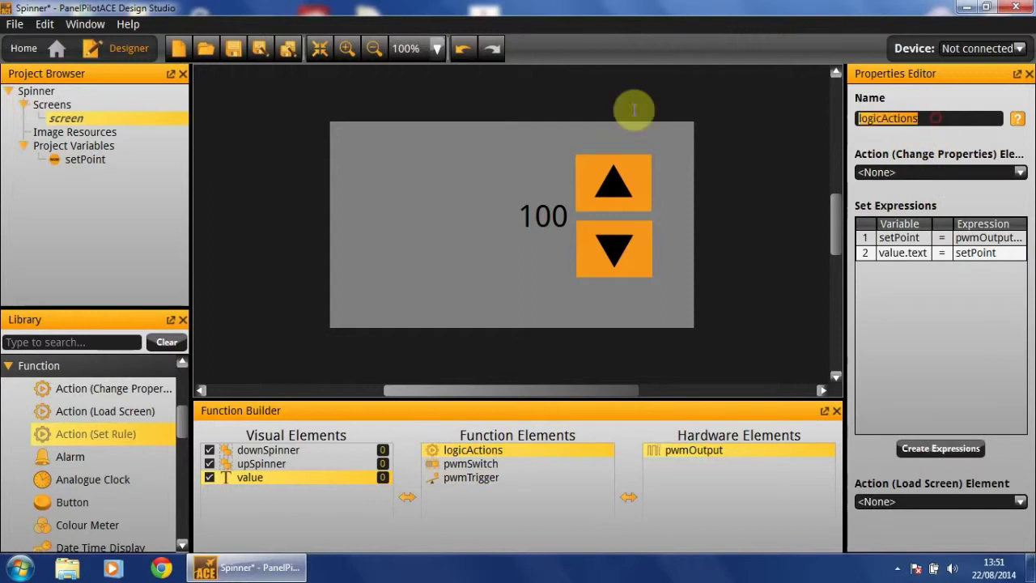
text(pwmA)
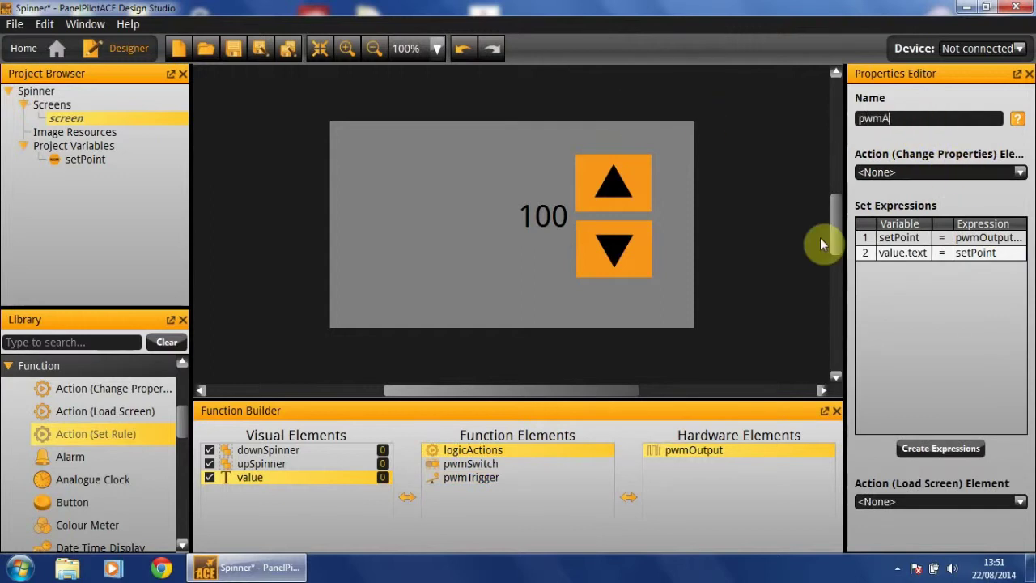
text(ction)
key(Return)
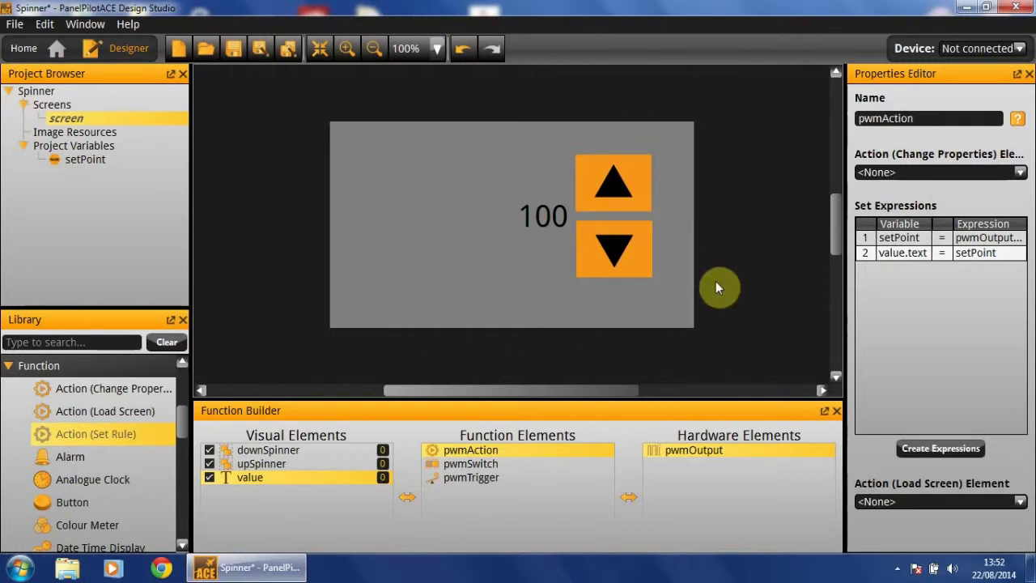
Run the Spinner design in the emulator and step the value down, then up to 105
key(F5)
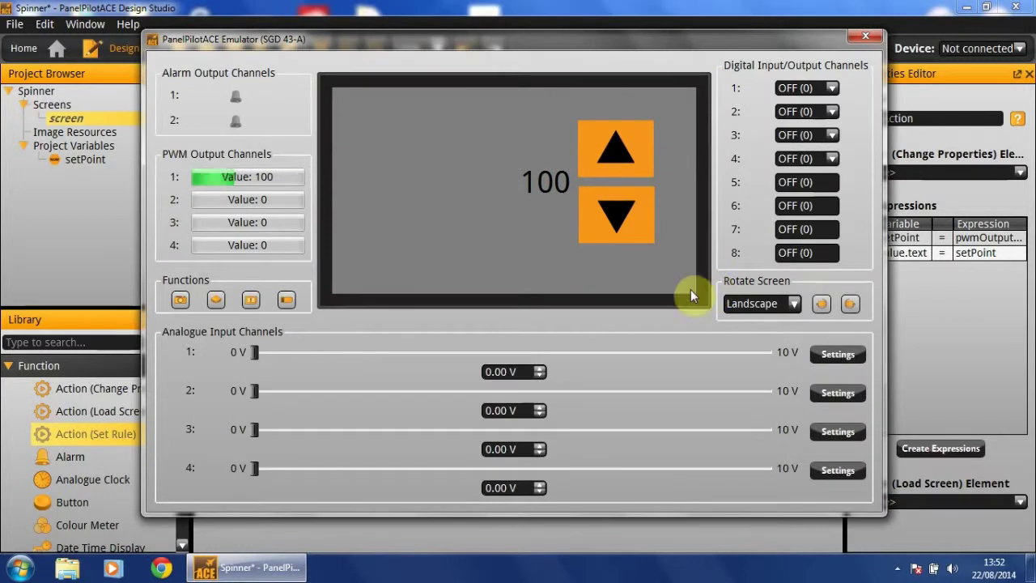
click(630, 217)
click(630, 217)
click(630, 217)
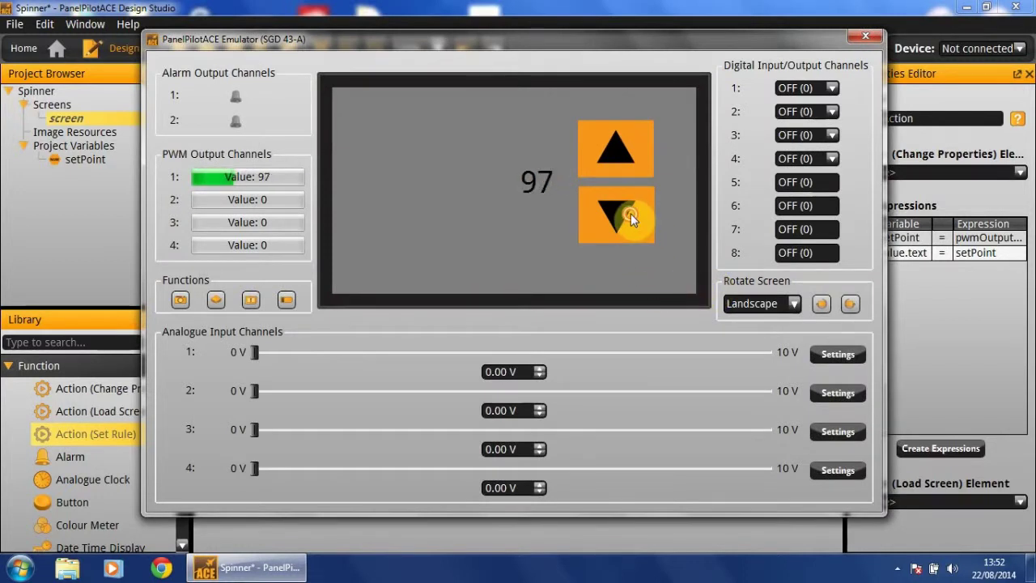
click(631, 217)
click(631, 217)
click(611, 132)
click(611, 131)
click(611, 132)
click(611, 129)
click(611, 129)
click(611, 130)
click(613, 142)
click(613, 142)
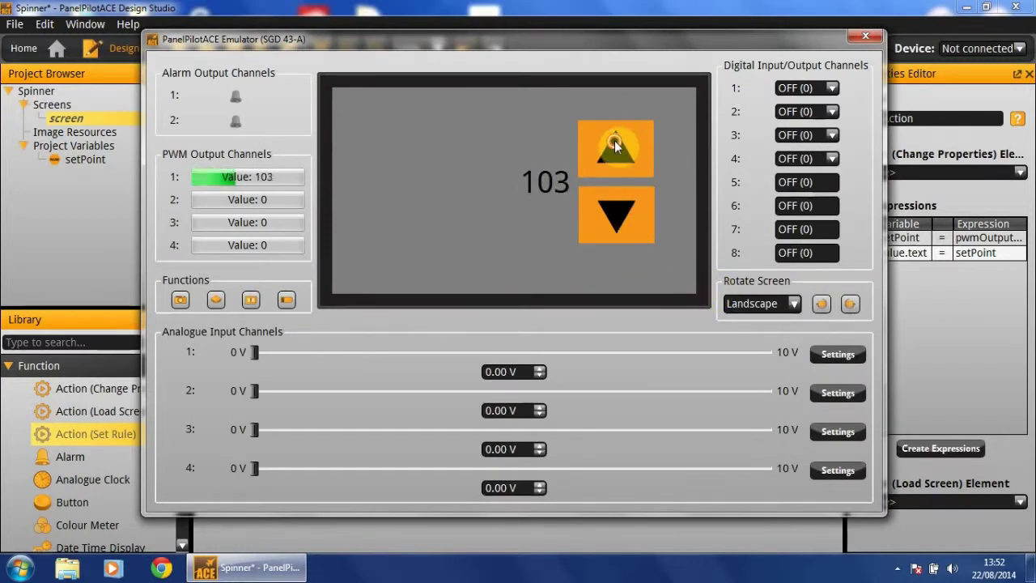
click(616, 162)
click(616, 162)
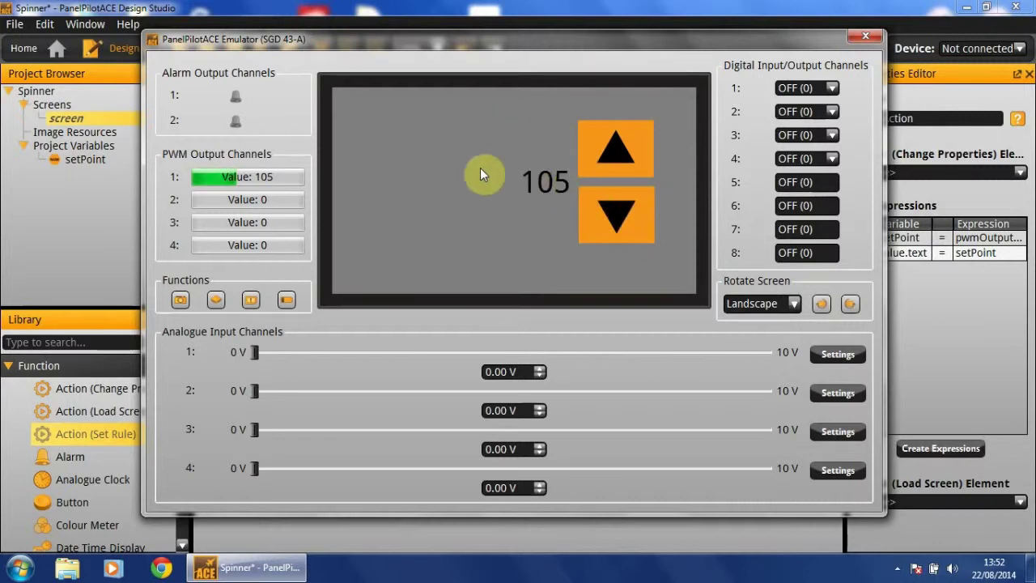
Step the value to 101, 102, then back to 100, with PWM channel 1 following
click(646, 231)
click(646, 230)
click(644, 228)
click(644, 228)
click(623, 143)
click(622, 211)
click(622, 211)
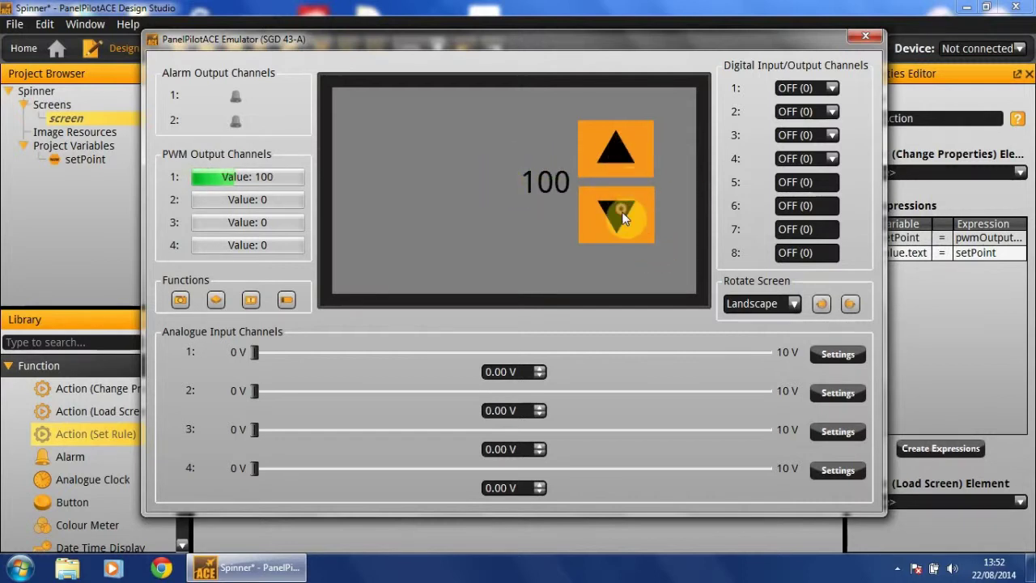